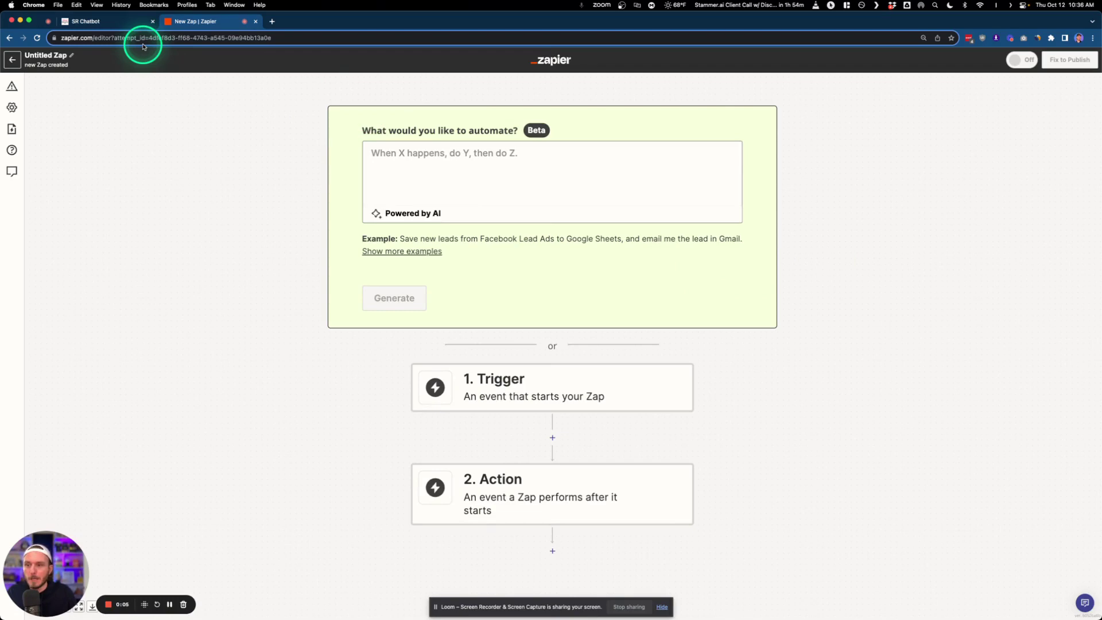
- Bring up SR Chatbot's My Chatbots list while leaving the empty Untitled Zap open
{"action": "left_click", "coordinate": [126, 21]}
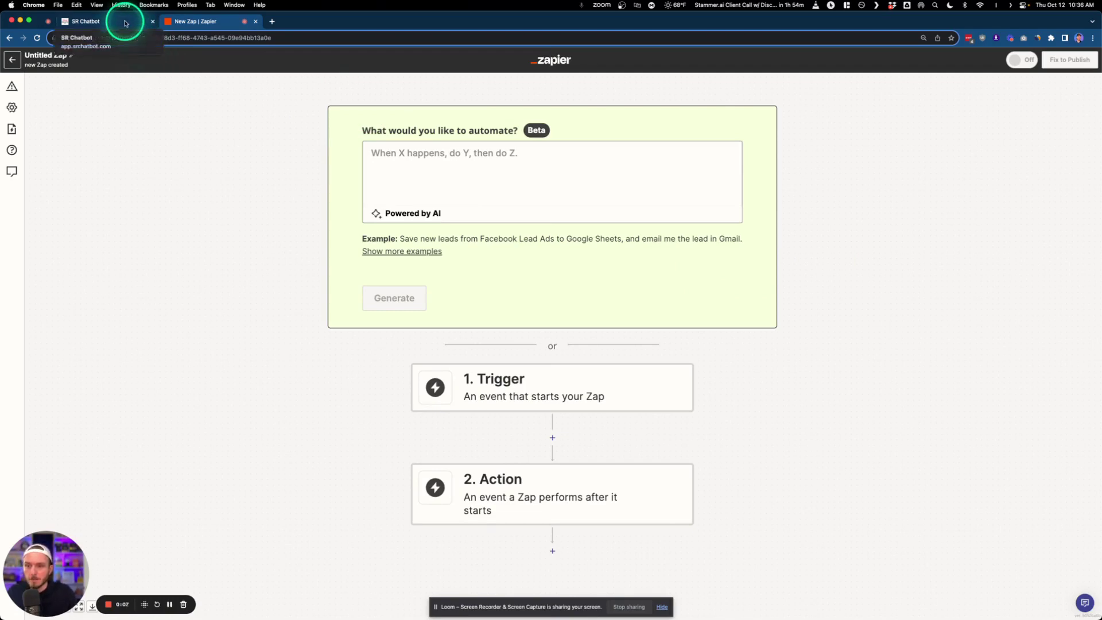
{"action": "scroll", "coordinate": [257, 125], "scroll_direction": "up", "scroll_amount": 3}
{"action": "scroll", "coordinate": [257, 125], "scroll_direction": "up", "scroll_amount": 5}
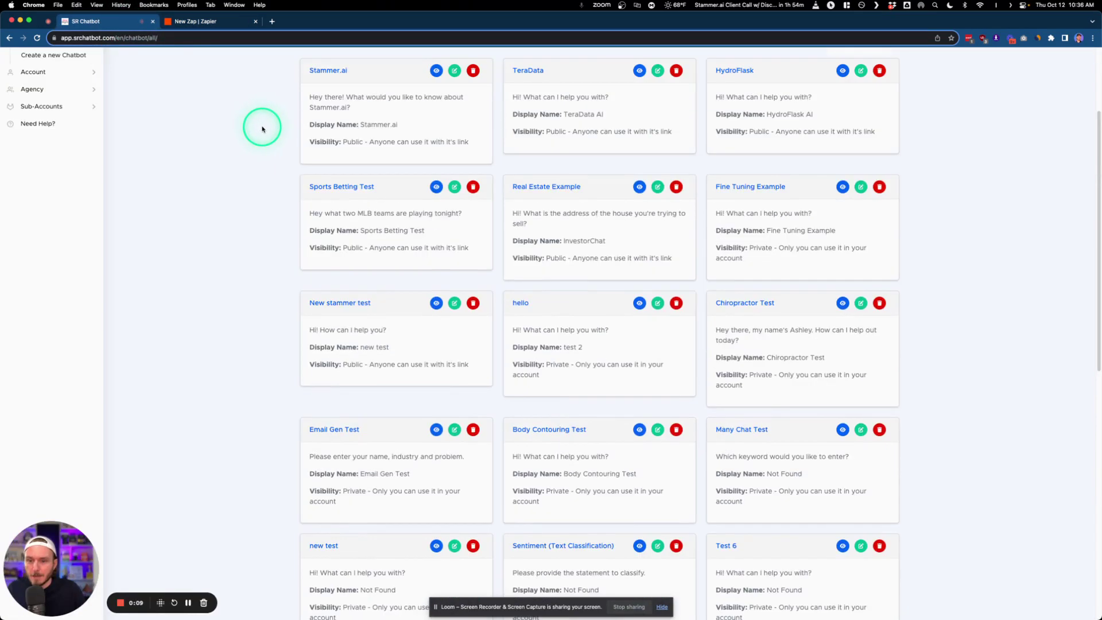
{"action": "left_click", "coordinate": [194, 24]}
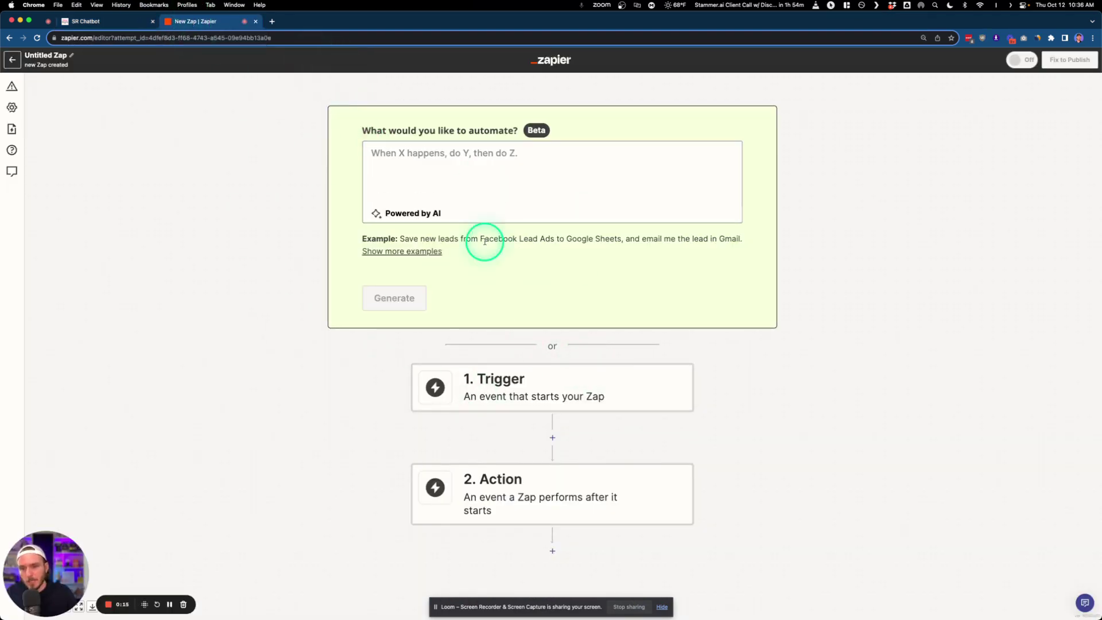
{"action": "left_click", "coordinate": [112, 22]}
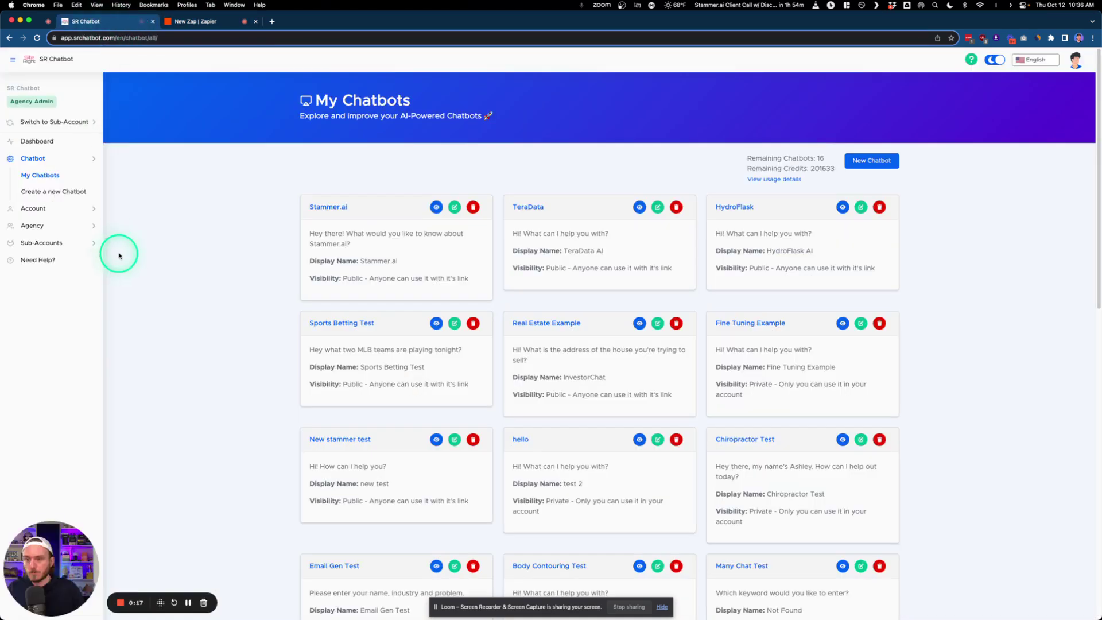
- Open SR Chatbot's Message Chatbot API docs via Account > API and select the POST endpoint URL
{"action": "left_click", "coordinate": [62, 209]}
{"action": "left_click", "coordinate": [29, 288]}
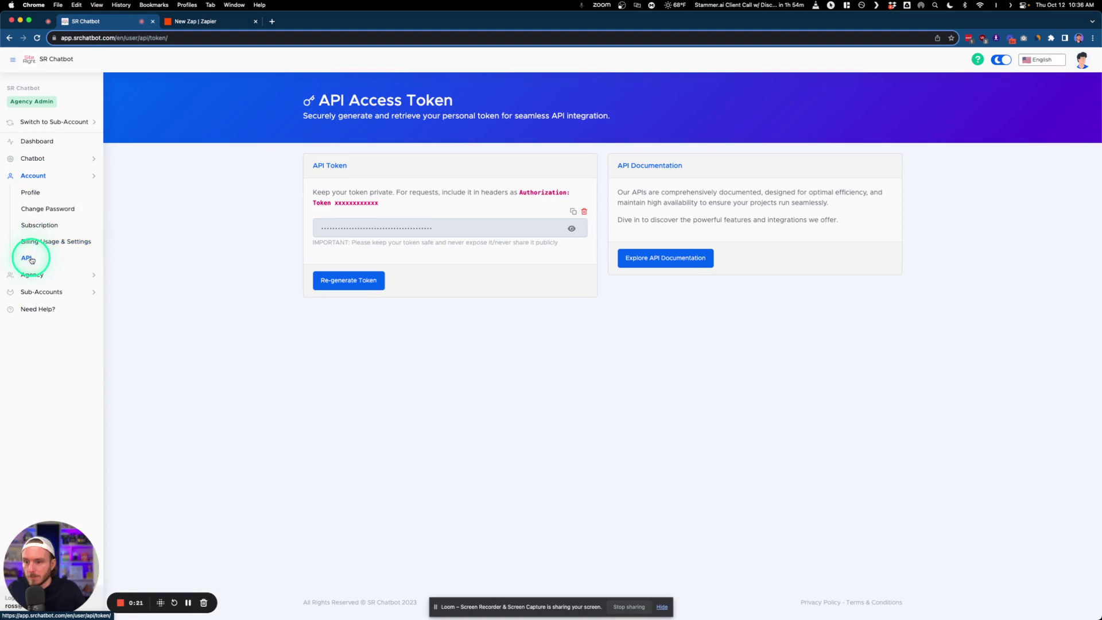
{"action": "left_click", "coordinate": [652, 260]}
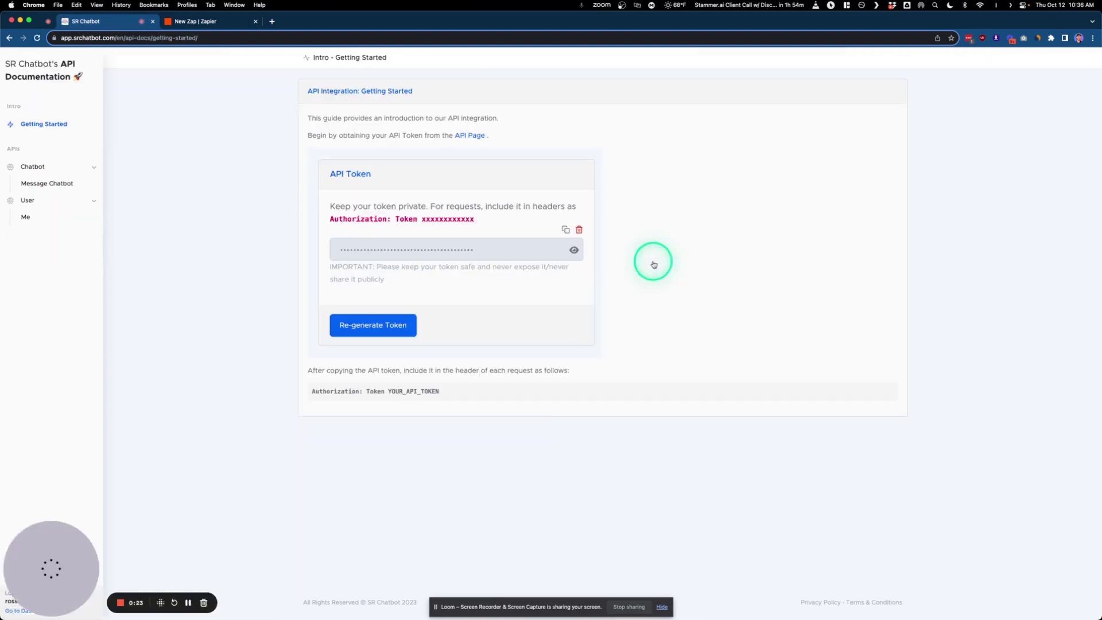
{"action": "left_click", "coordinate": [44, 184]}
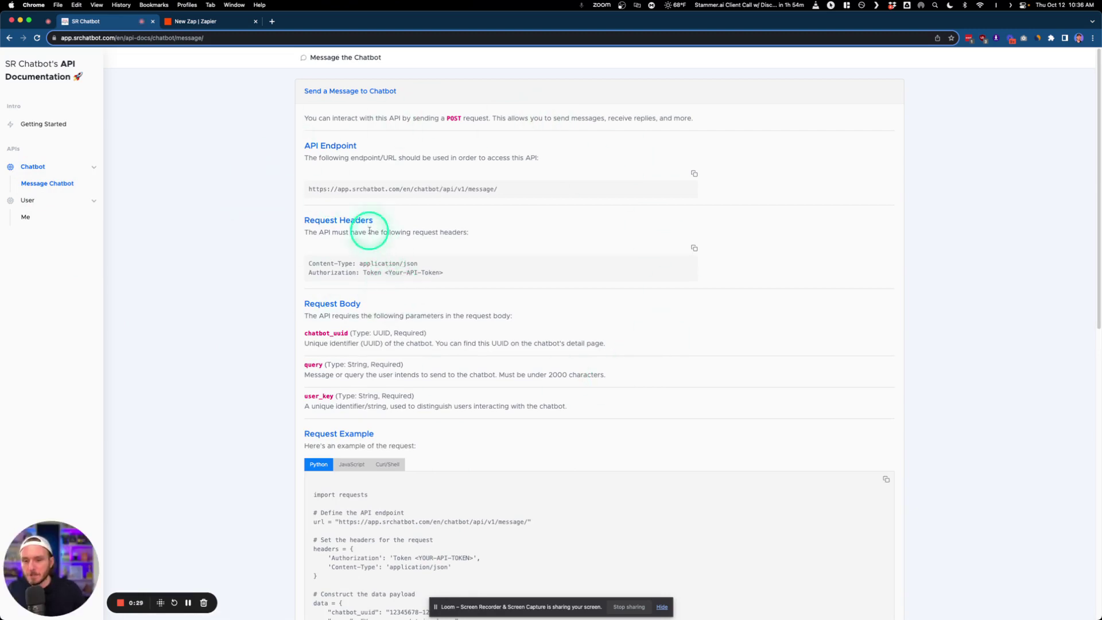
{"action": "left_click_drag", "start_coordinate": [338, 189], "coordinate": [306, 187]}
{"action": "left_click", "coordinate": [254, 197]}
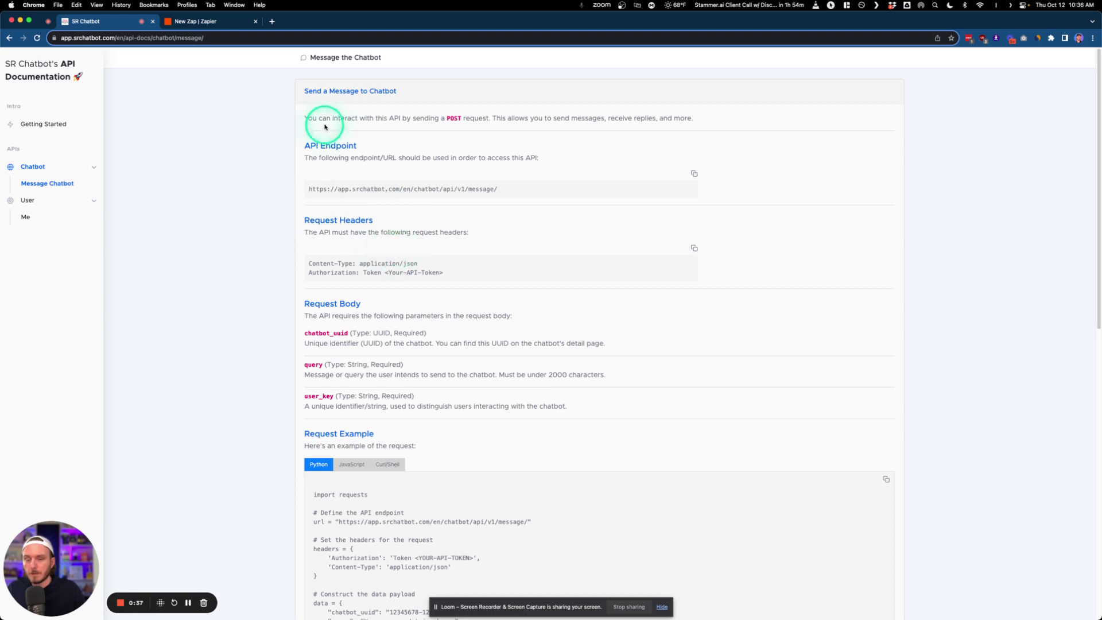
{"action": "left_click", "coordinate": [198, 23]}
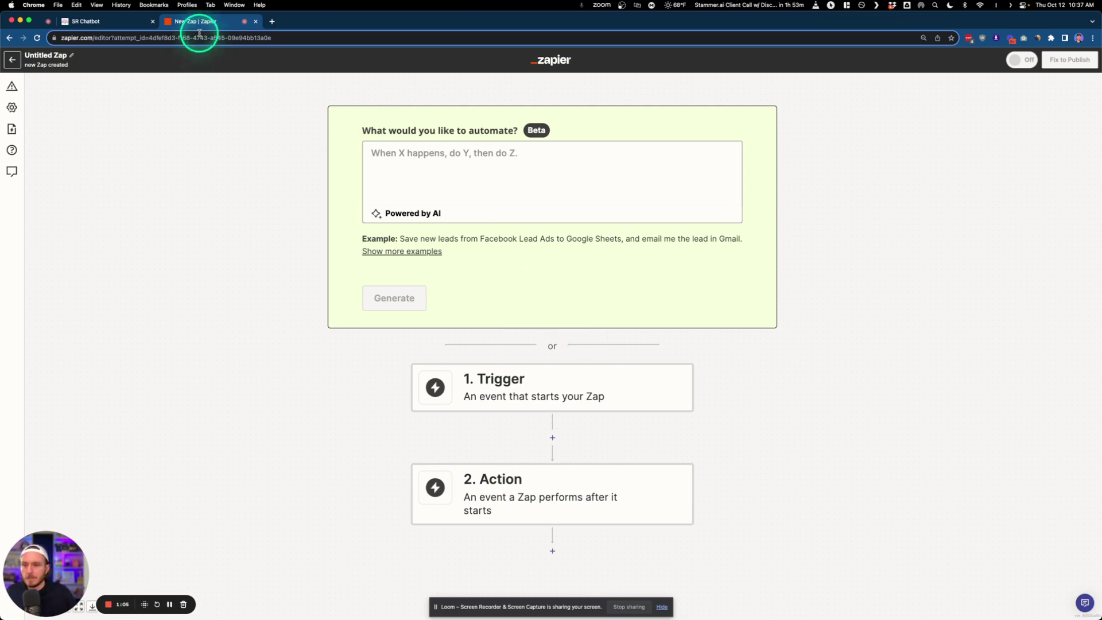
- Place the Zapier editor on the right half and the SR Chatbot docs window on the left
{"action": "left_click_drag", "start_coordinate": [203, 22], "coordinate": [206, 74]}
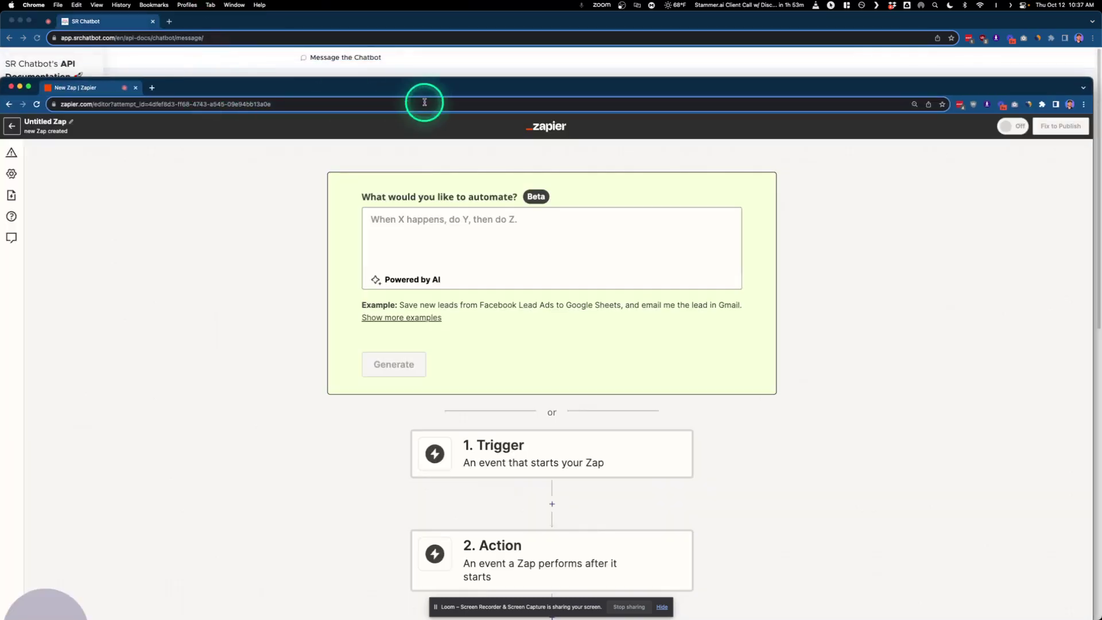
{"action": "left_click_drag", "start_coordinate": [505, 88], "coordinate": [1097, 138]}
{"action": "left_click_drag", "start_coordinate": [218, 23], "coordinate": [7, 127]}
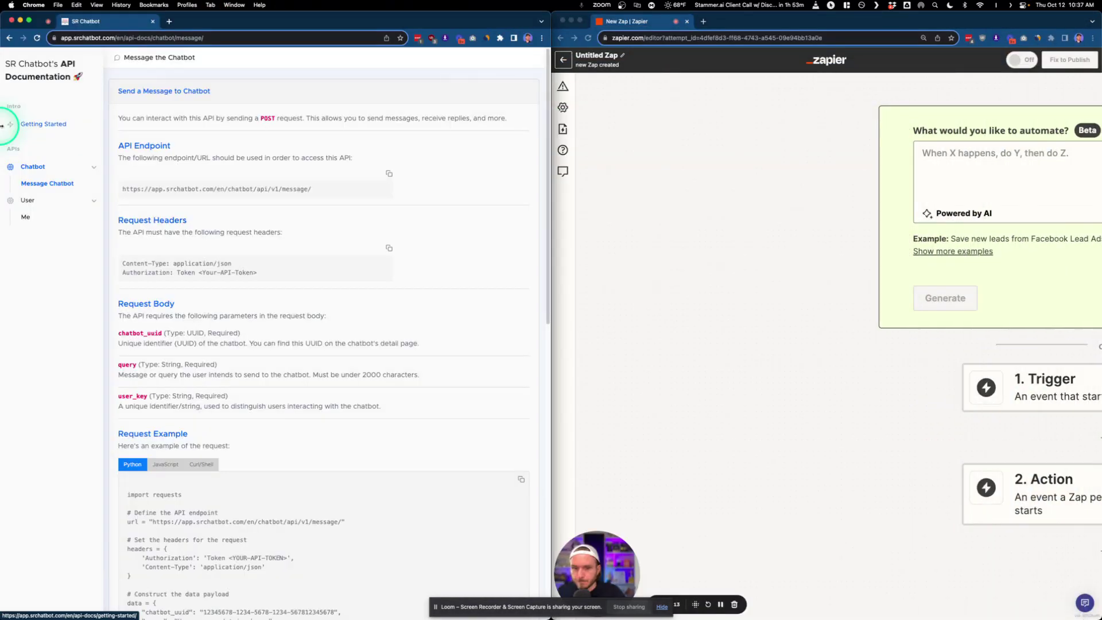
{"action": "scroll", "coordinate": [387, 239], "scroll_direction": "down", "scroll_amount": 3}
{"action": "scroll", "coordinate": [385, 238], "scroll_direction": "up", "scroll_amount": 3}
{"action": "left_click", "coordinate": [640, 276]}
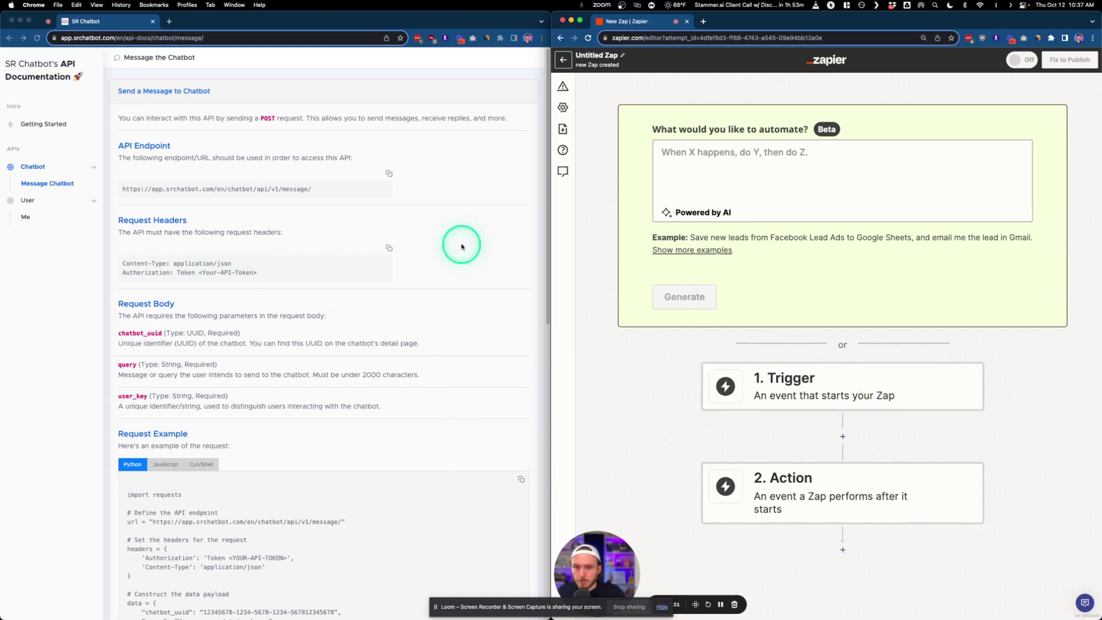
{"action": "left_click_drag", "start_coordinate": [656, 359], "coordinate": [661, 350]}
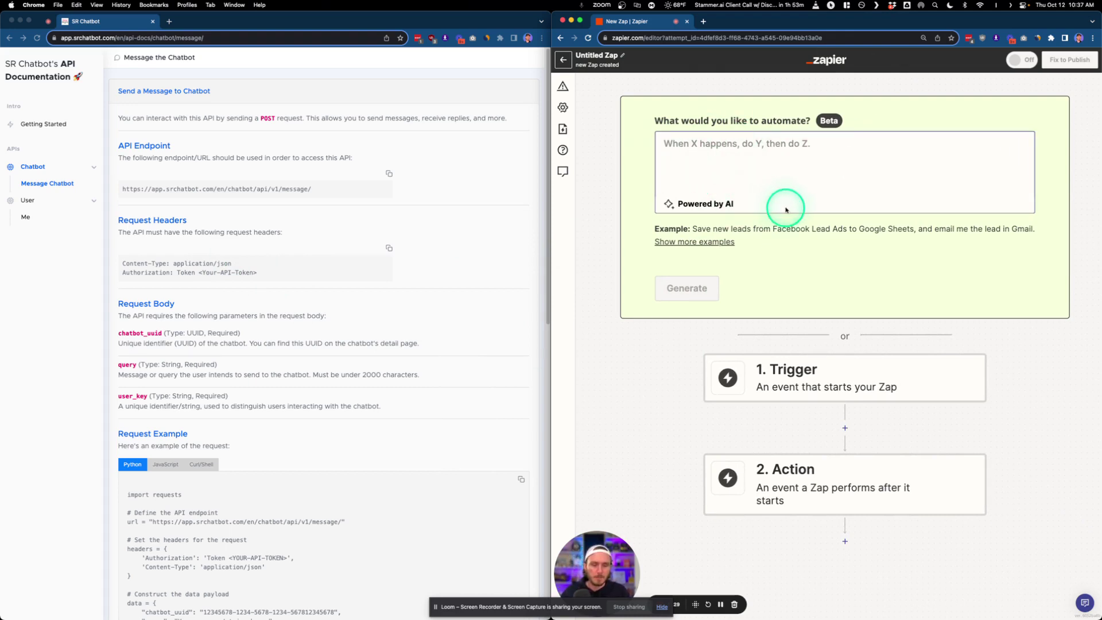
{"action": "left_click_drag", "start_coordinate": [1010, 380], "coordinate": [1030, 270]}
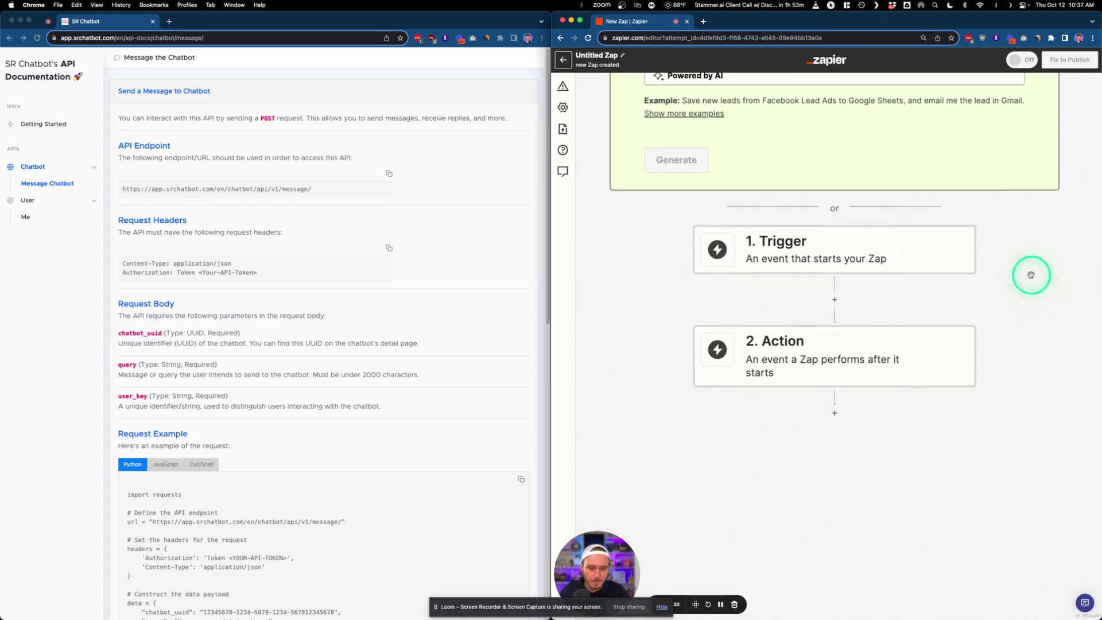
- Make the trigger Facebook Messenger with the event New Message sent to Page
{"action": "left_click", "coordinate": [828, 248]}
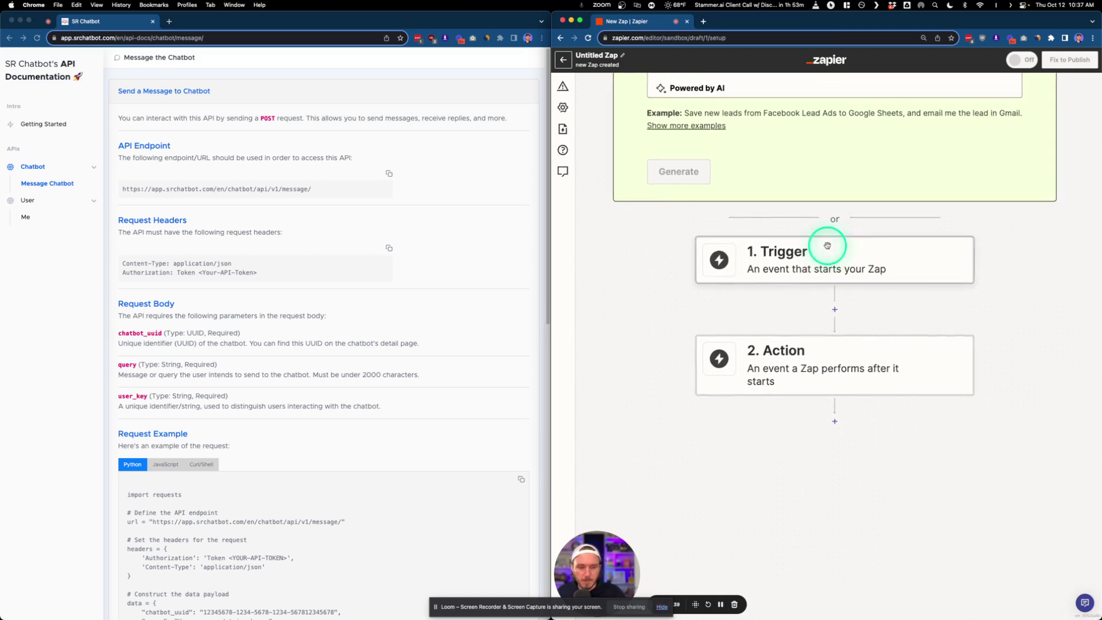
{"action": "type", "text": "facebok"}
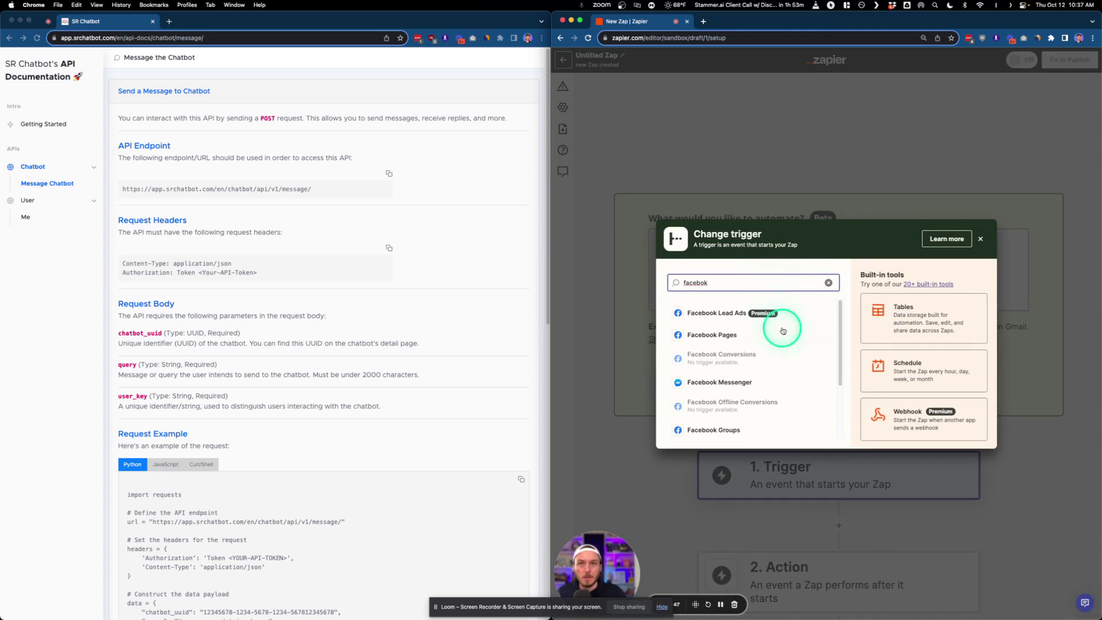
{"action": "left_click", "coordinate": [746, 383]}
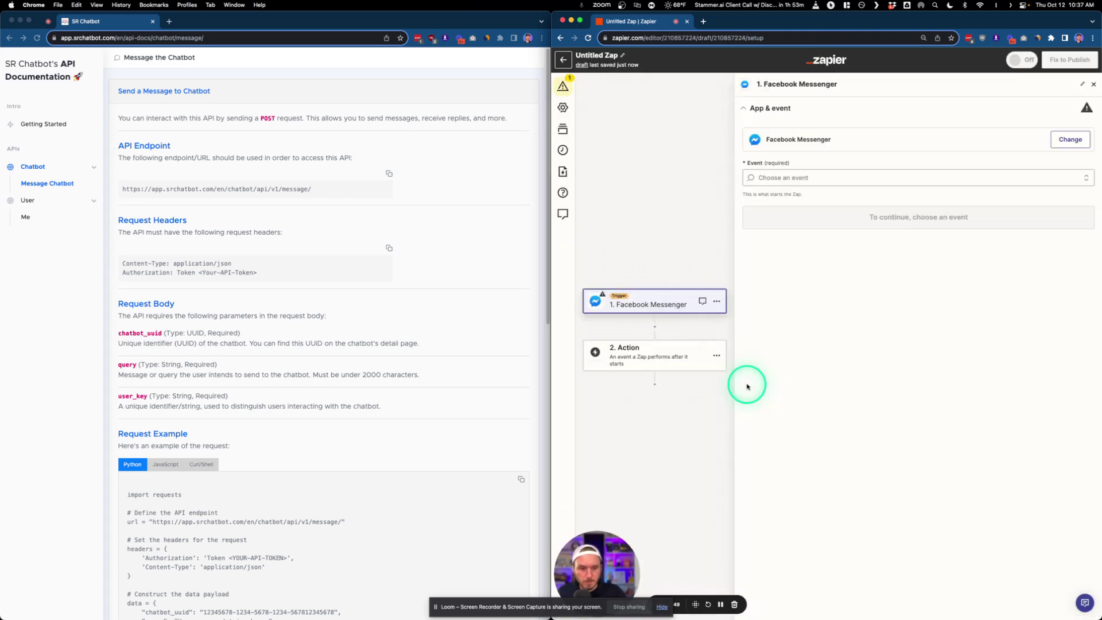
{"action": "left_click", "coordinate": [800, 181]}
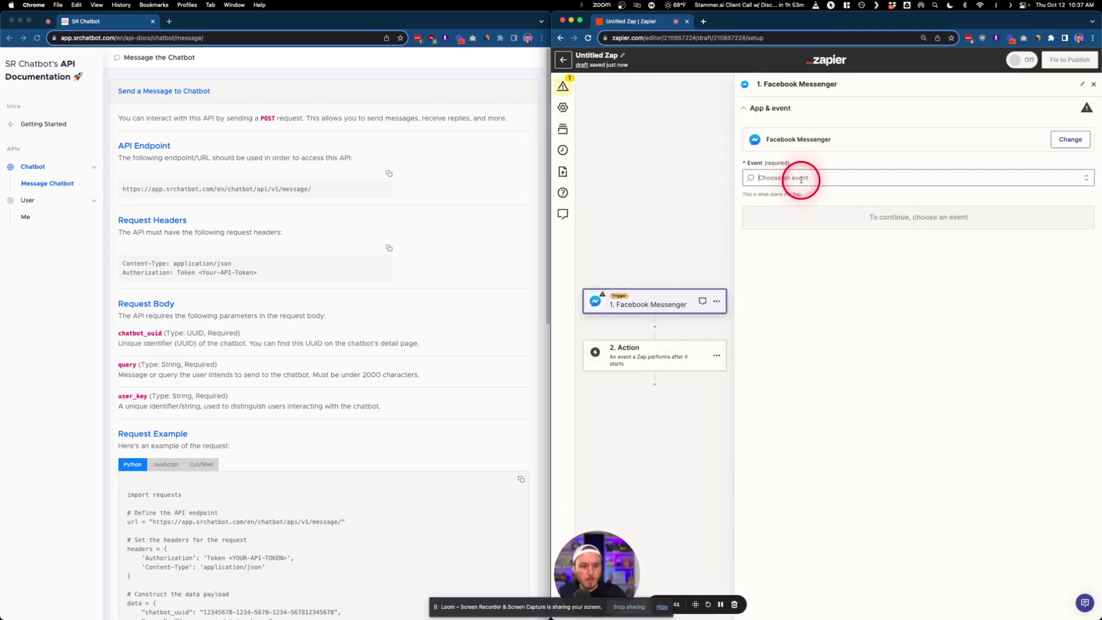
{"action": "left_click", "coordinate": [800, 202]}
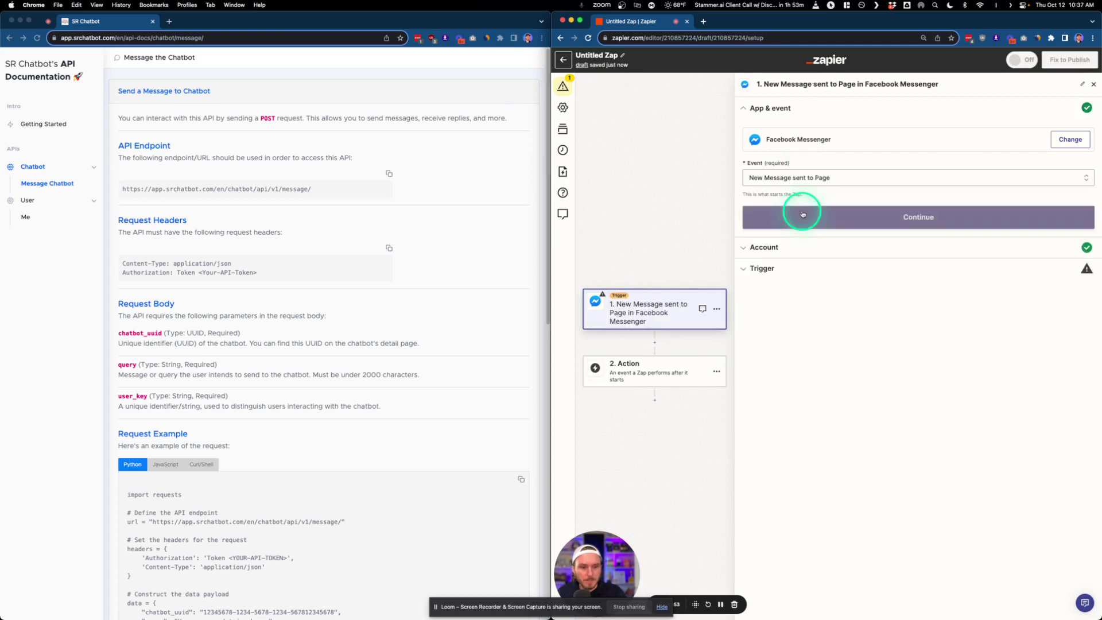
{"action": "left_click", "coordinate": [803, 216]}
- Open Facebook in a new tab and confirm the connected Facebook Messenger account
{"action": "left_click", "coordinate": [702, 22]}
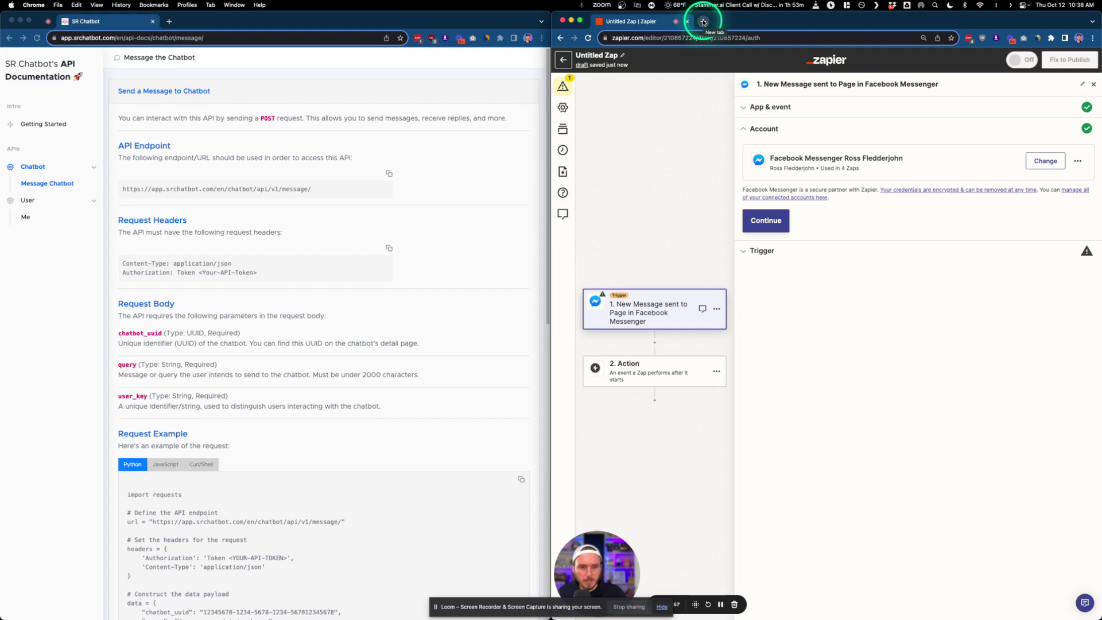
{"action": "type", "text": "face"}
{"action": "key", "text": "Return"}
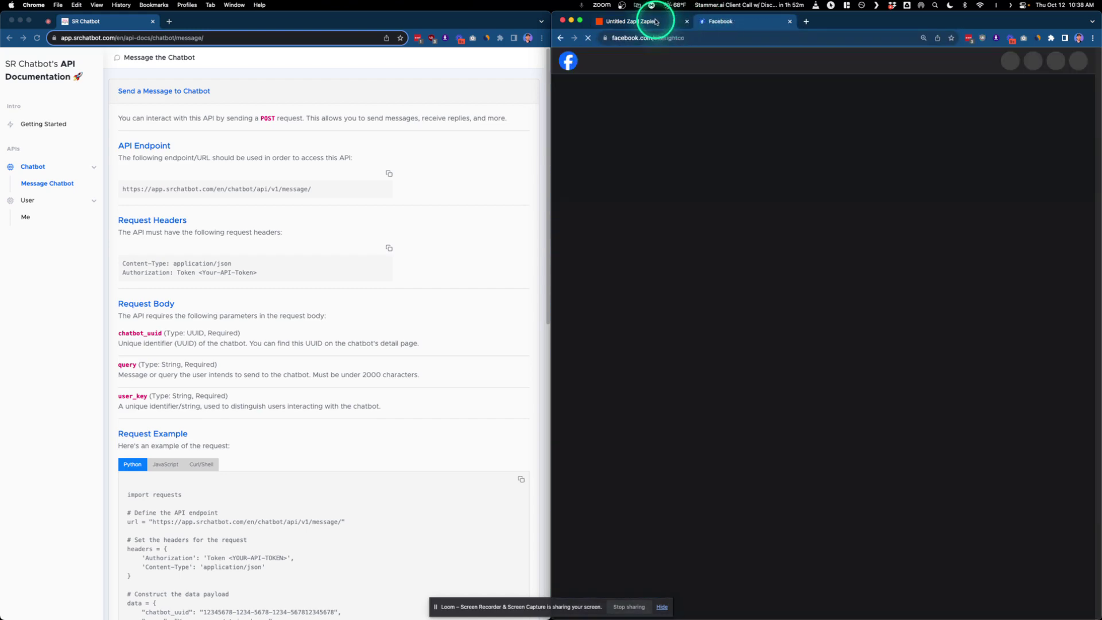
{"action": "left_click", "coordinate": [655, 21]}
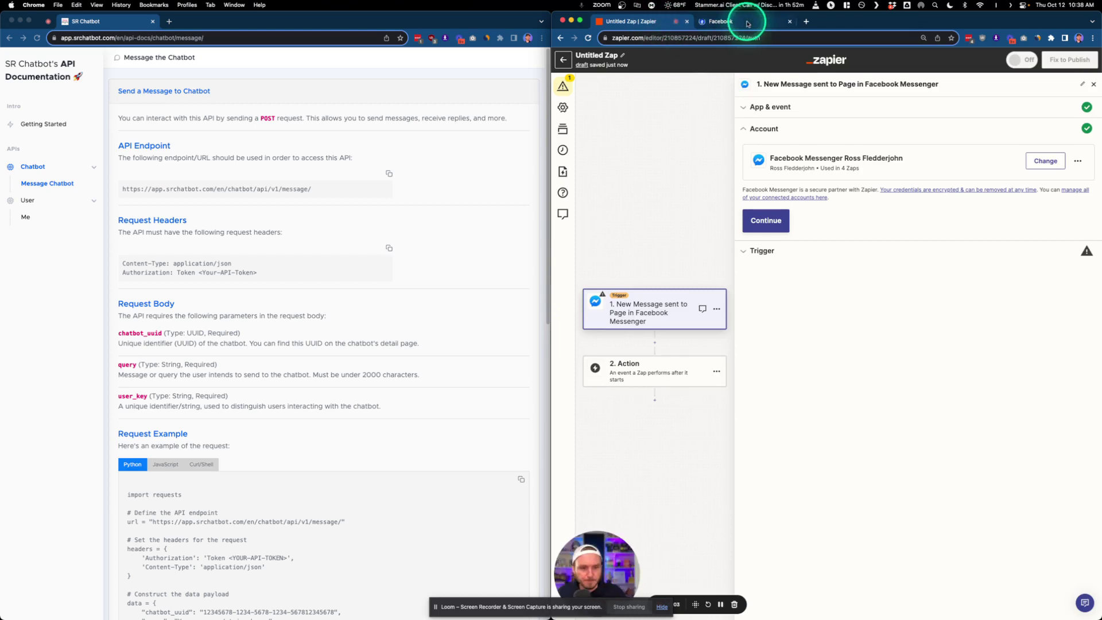
{"action": "left_click", "coordinate": [802, 221]}
{"action": "left_click", "coordinate": [766, 220]}
{"action": "left_click", "coordinate": [781, 189]}
- Choose the SiteRight.co page and send a 'hey' Messenger message to generate test records
{"action": "left_click", "coordinate": [782, 272]}
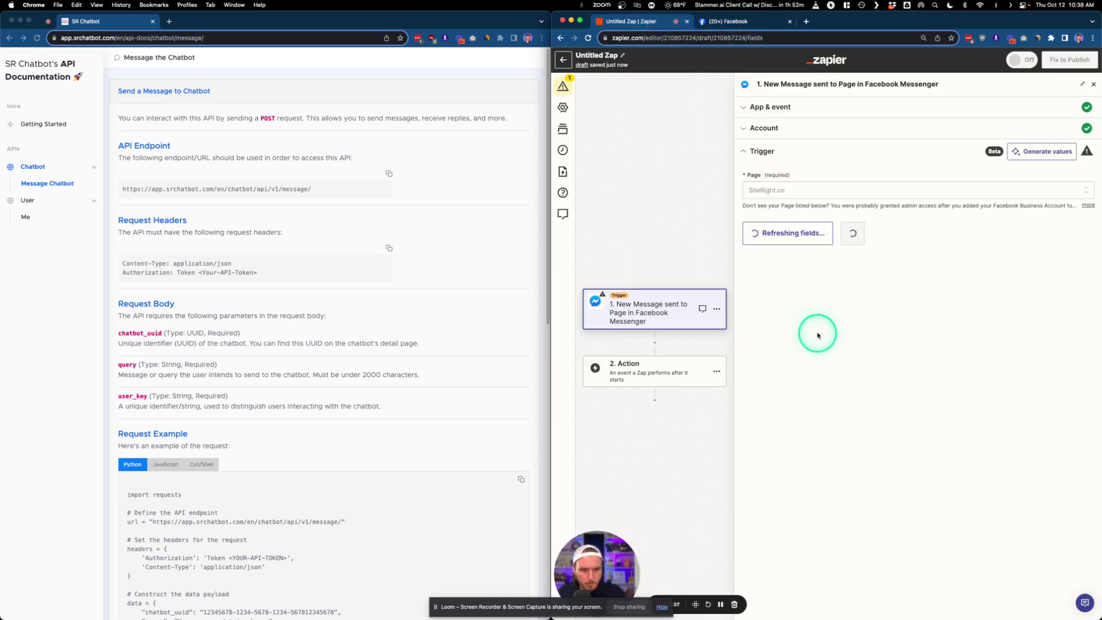
{"action": "left_click", "coordinate": [836, 232]}
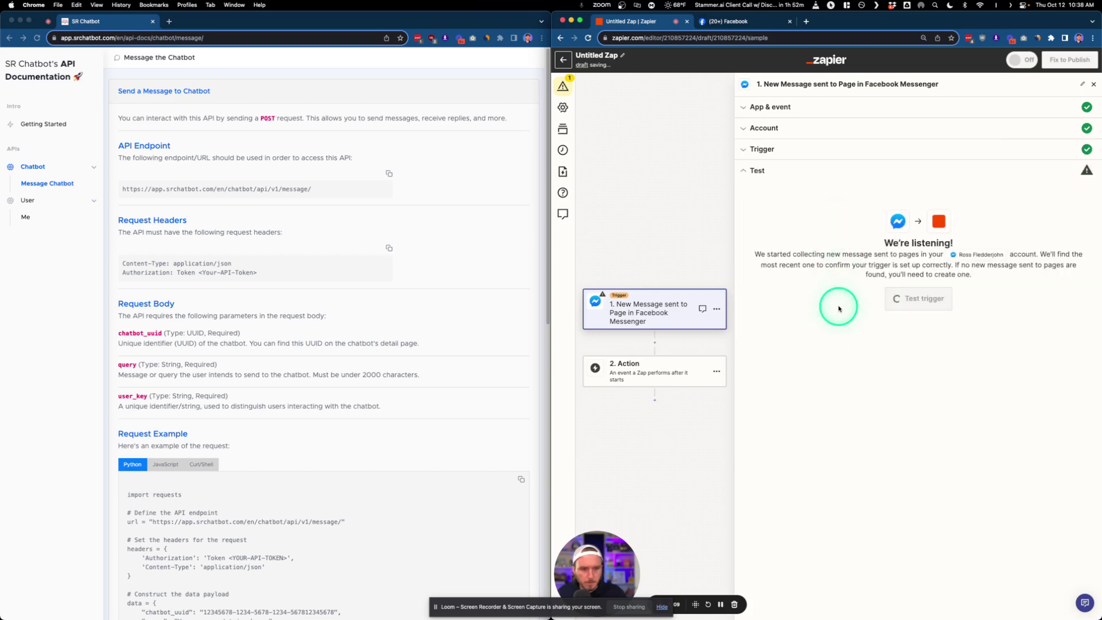
{"action": "left_click", "coordinate": [731, 23]}
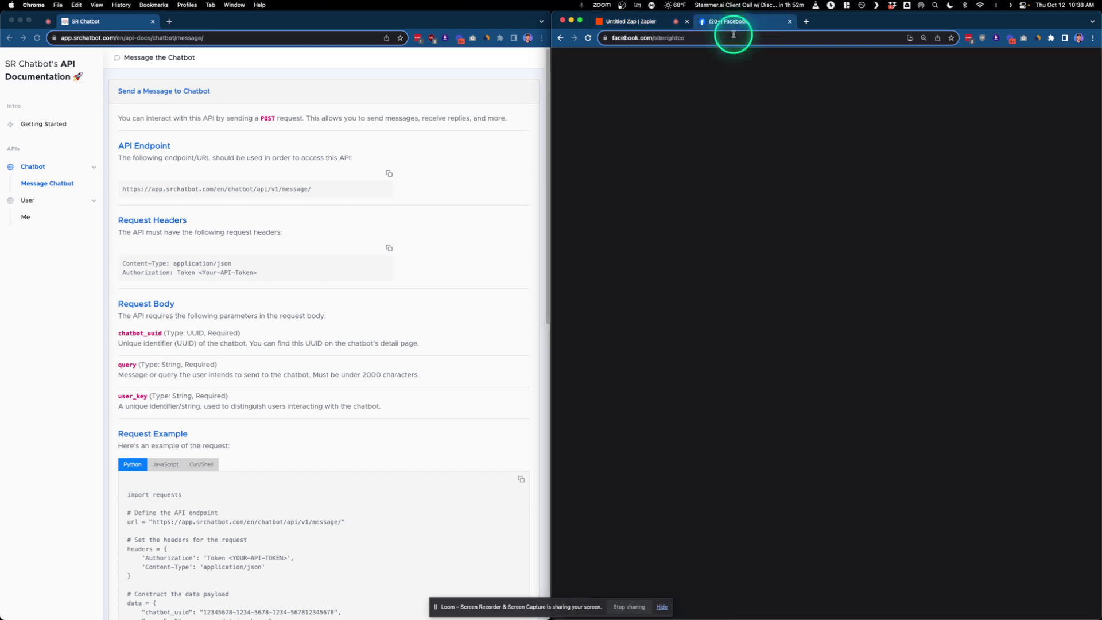
{"action": "left_click", "coordinate": [997, 608]}
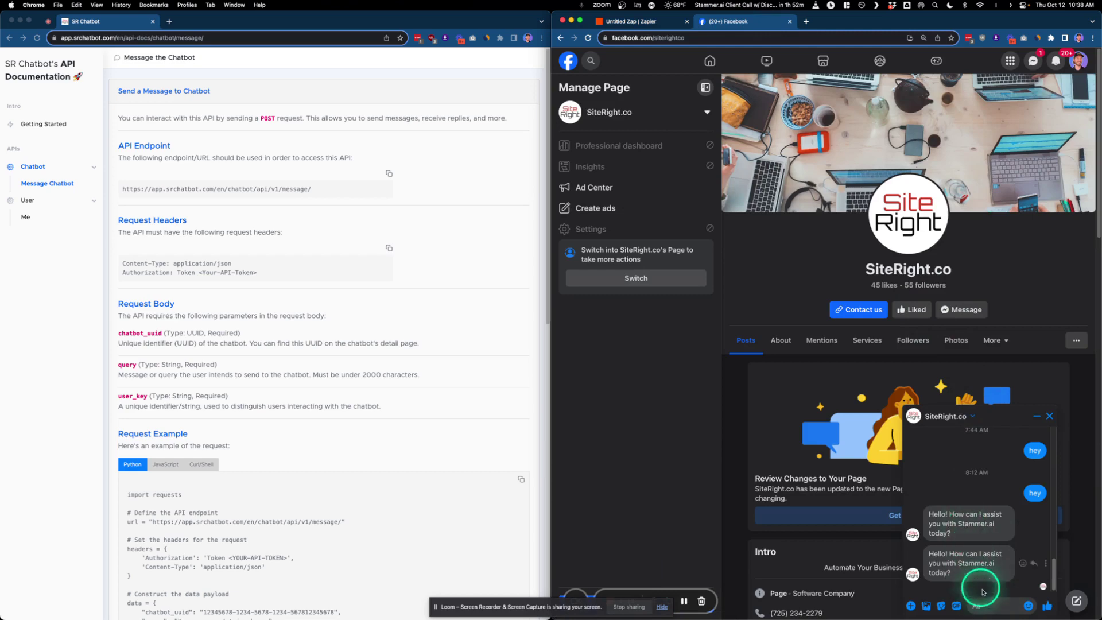
{"action": "type", "text": "hey"}
{"action": "key", "text": "Return"}
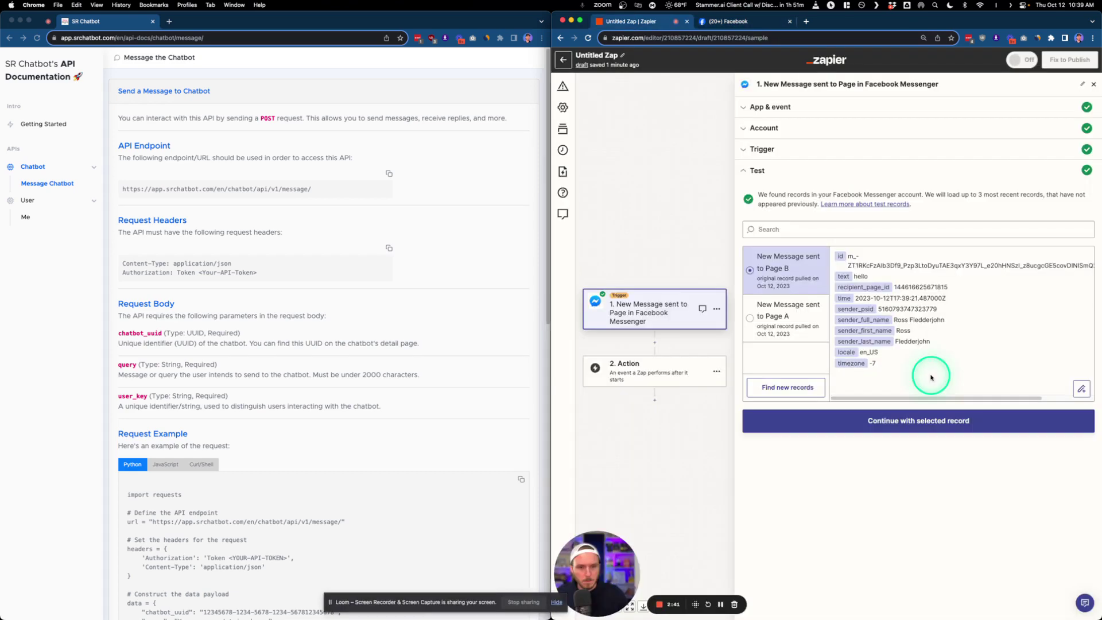
{"action": "left_click", "coordinate": [861, 276]}
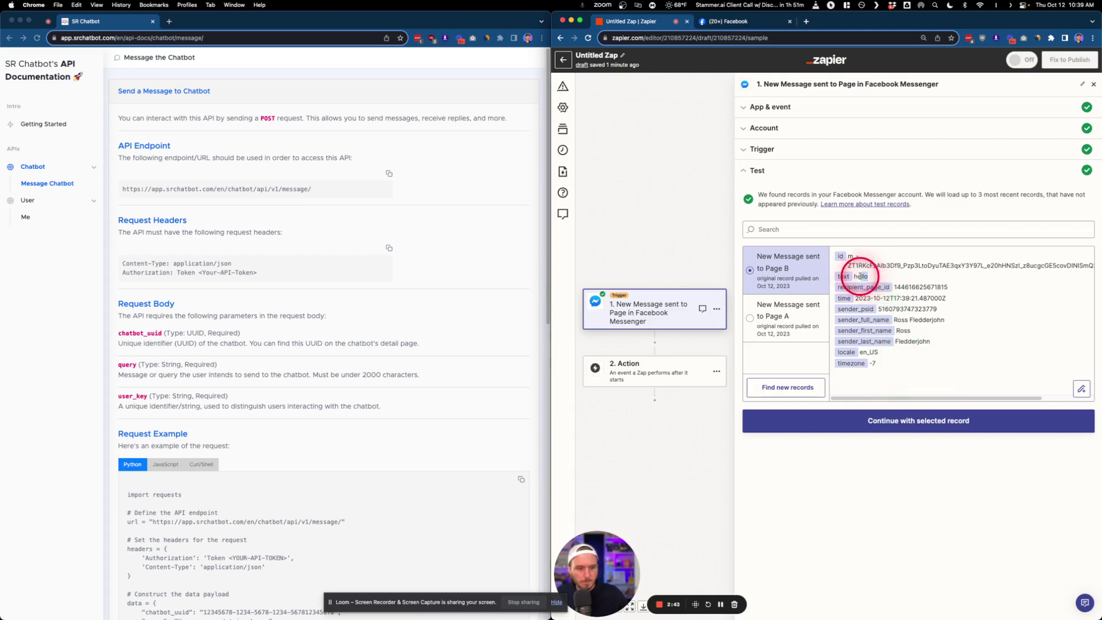
{"action": "left_click", "coordinate": [740, 22]}
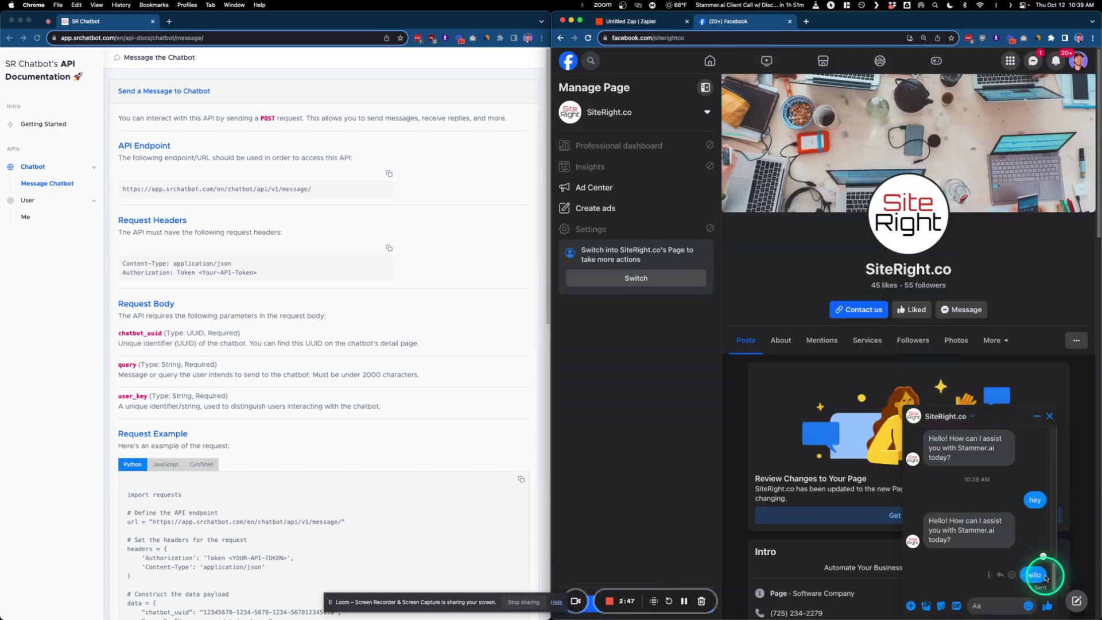
{"action": "left_click", "coordinate": [620, 25]}
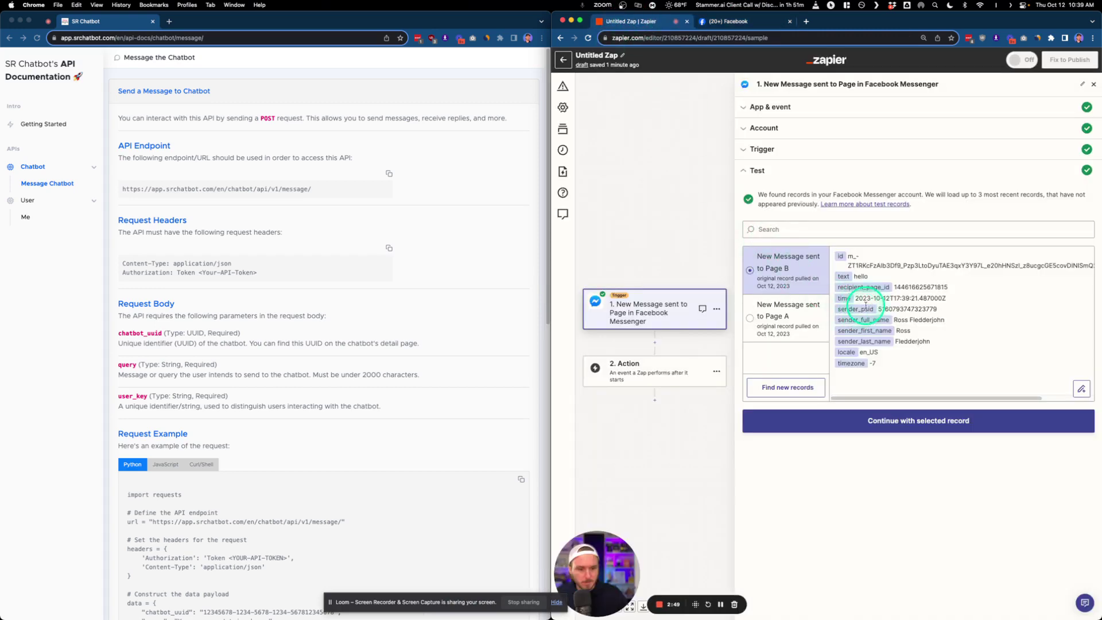
- Continue with the test record and set the action to Webhooks by Zapier with event POST
{"action": "left_click", "coordinate": [890, 427]}
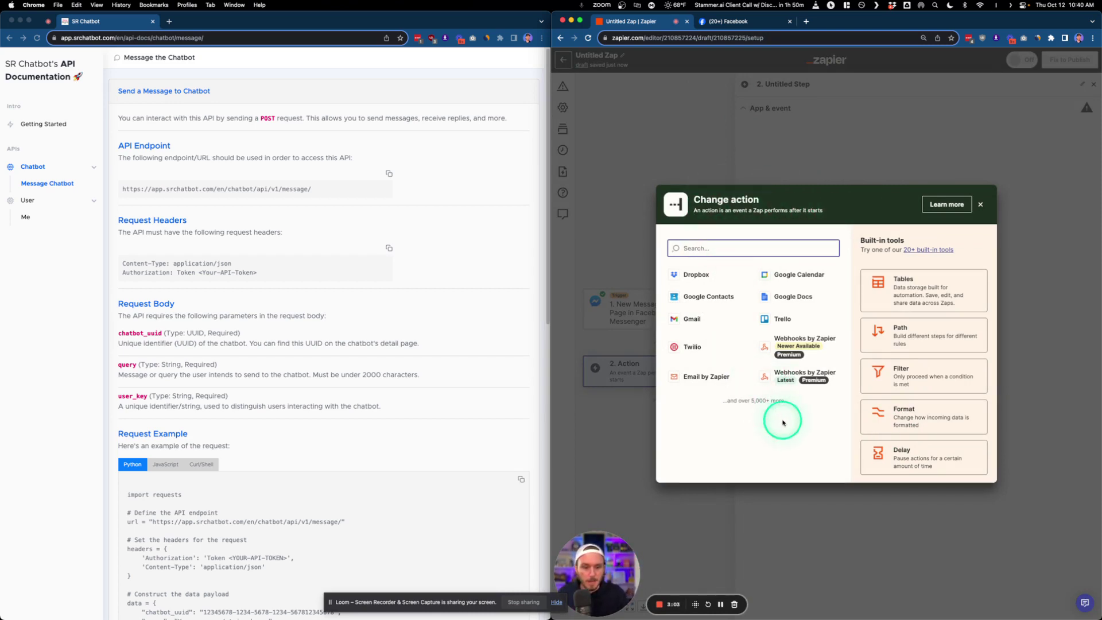
{"action": "left_click", "coordinate": [788, 379]}
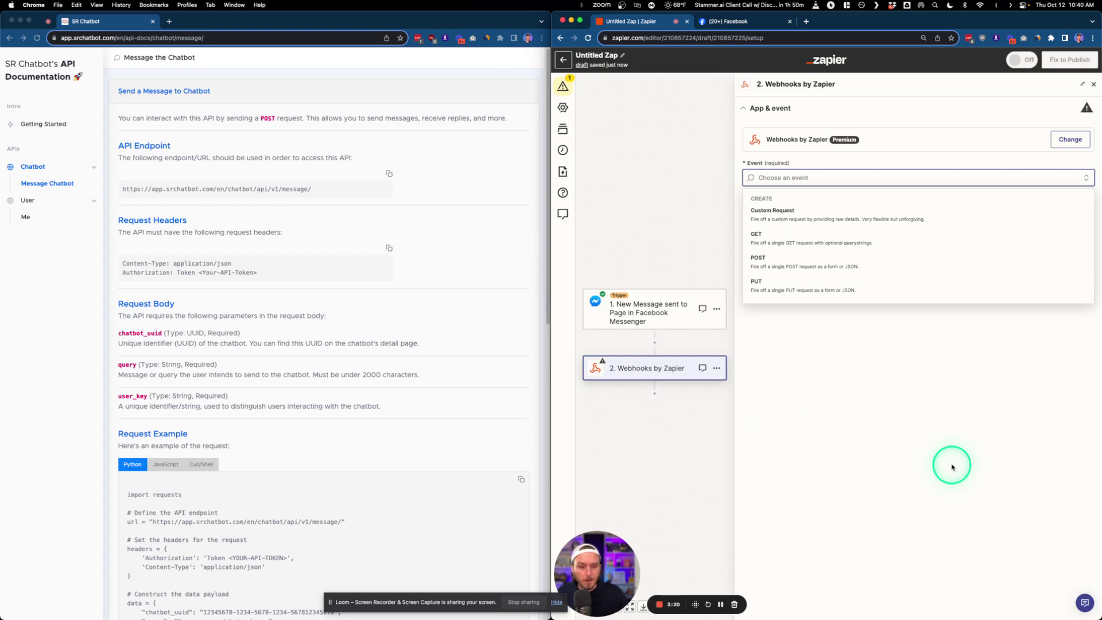
{"action": "left_click", "coordinate": [838, 265]}
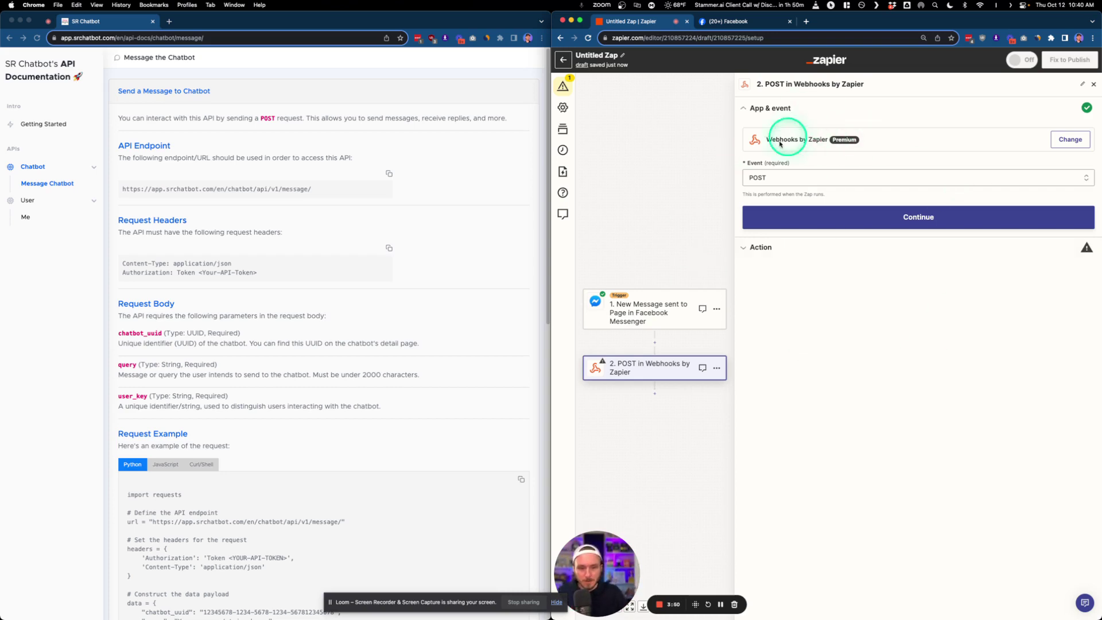
{"action": "left_click", "coordinate": [787, 273]}
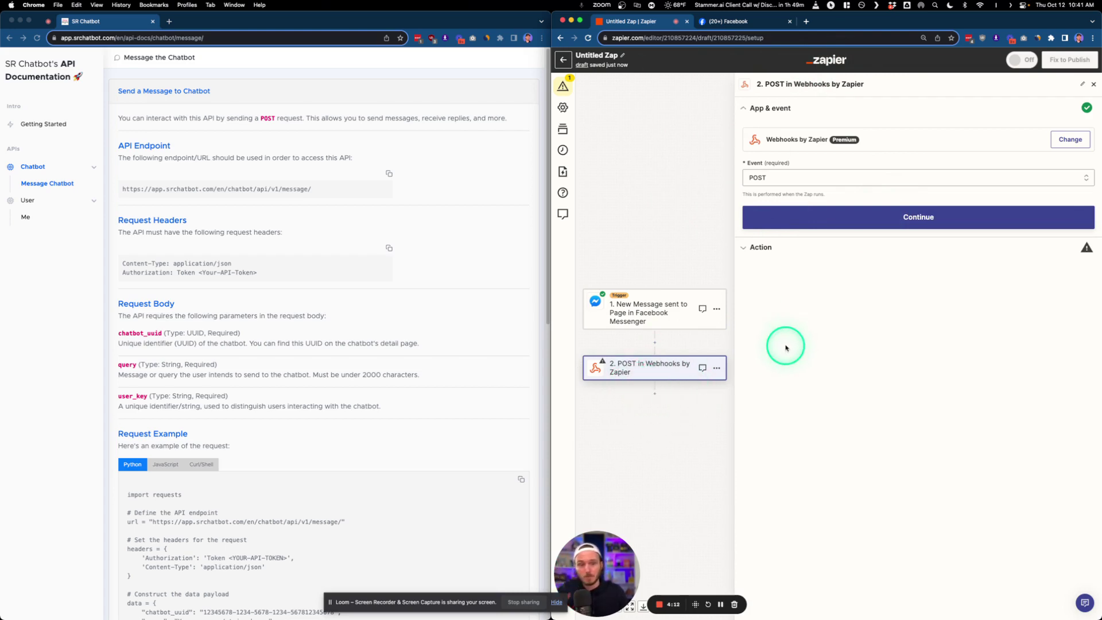
{"action": "left_click", "coordinate": [814, 216]}
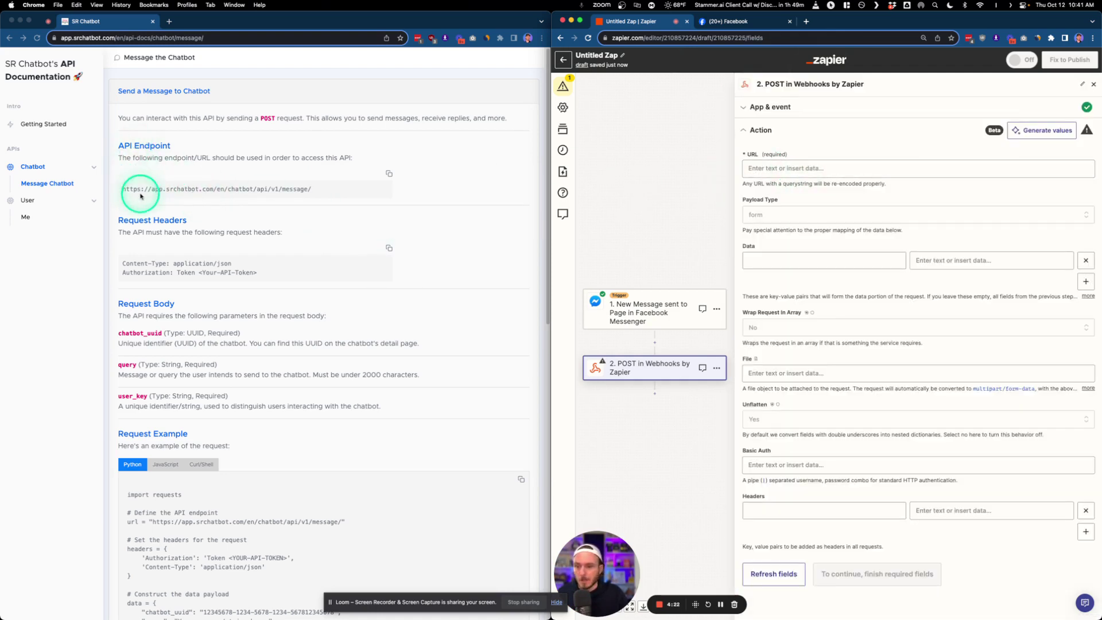
{"action": "left_click", "coordinate": [386, 173]}
{"action": "left_click", "coordinate": [386, 174]}
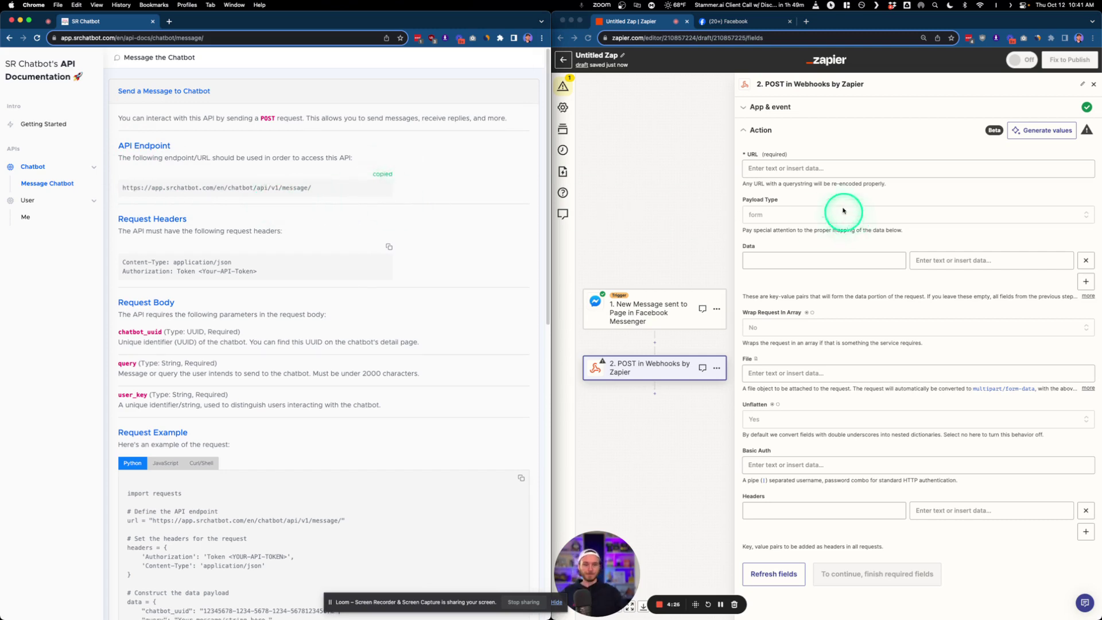
{"action": "left_click", "coordinate": [822, 169]}
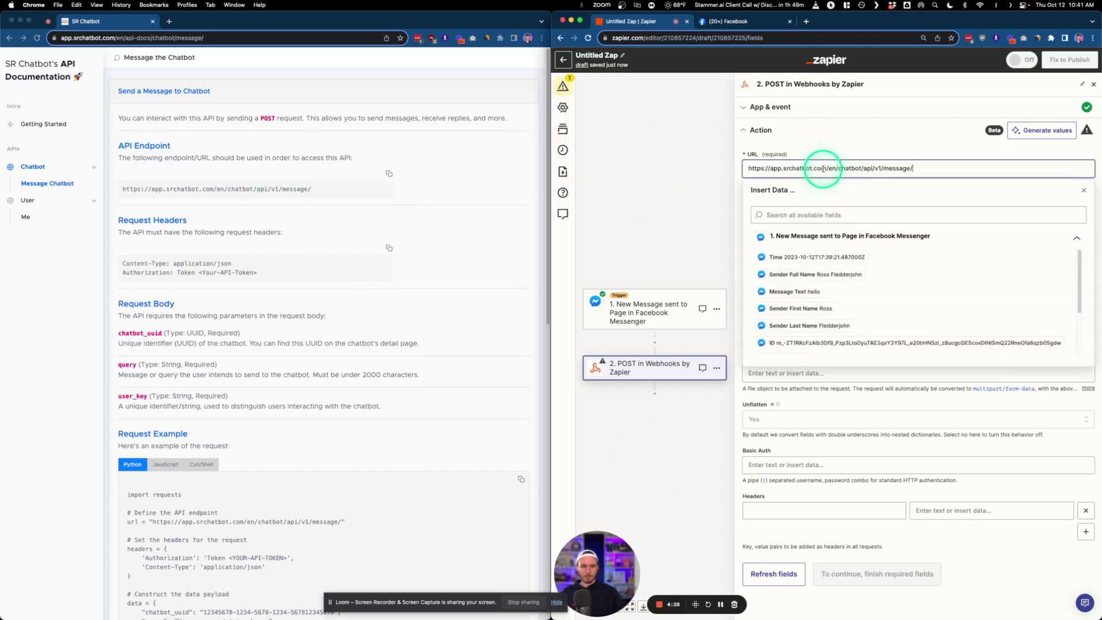
{"action": "left_click", "coordinate": [838, 152]}
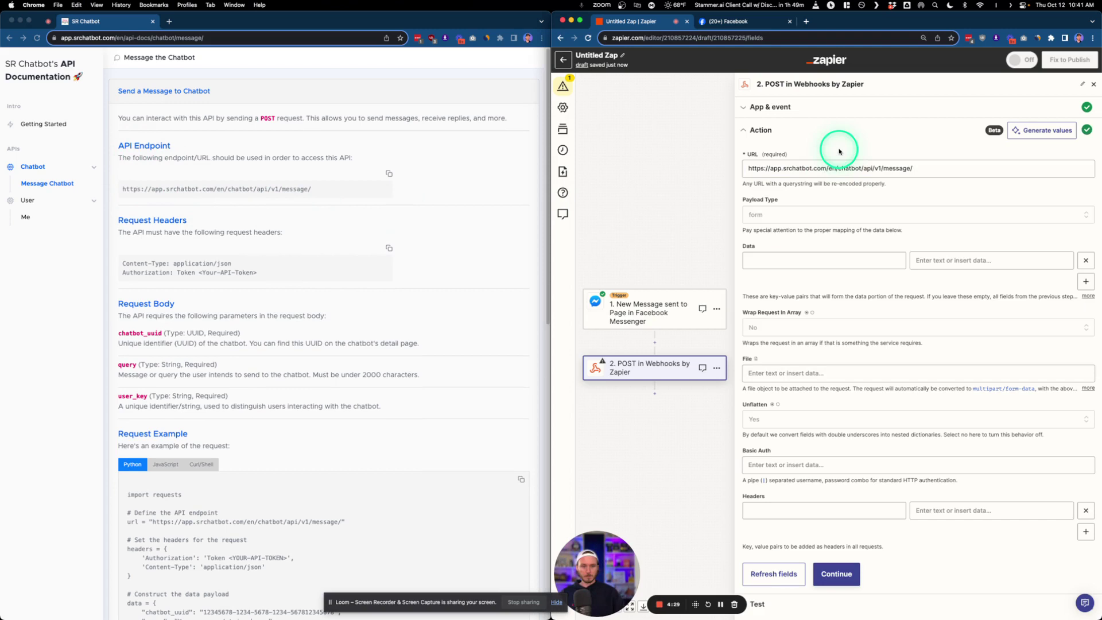
- Set the webhook Payload Type to json
{"action": "left_click", "coordinate": [772, 217]}
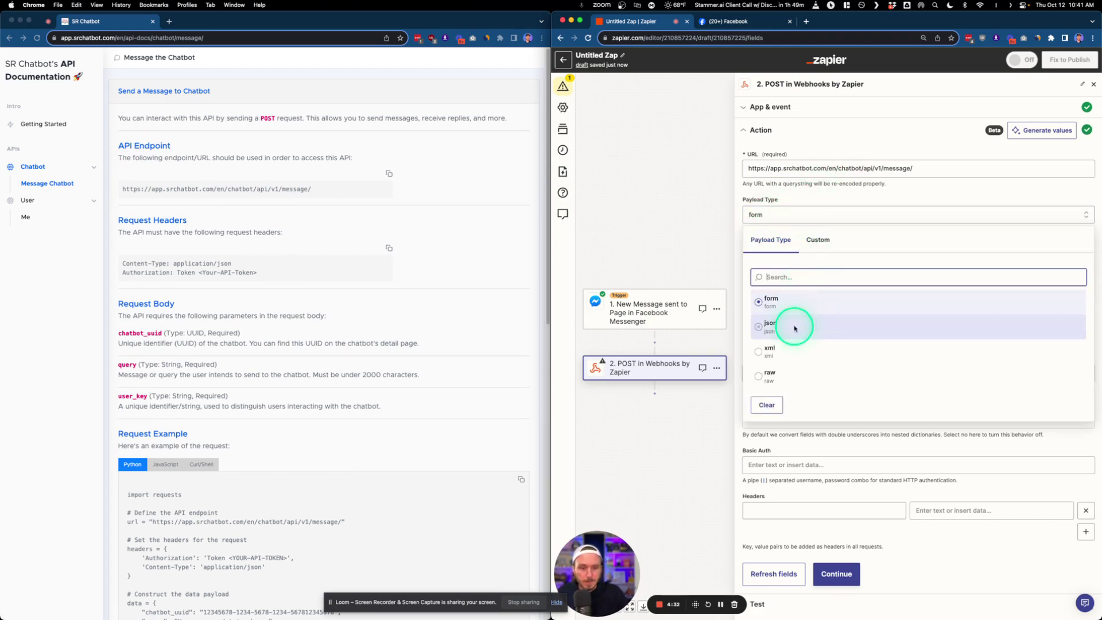
{"action": "left_click", "coordinate": [769, 328]}
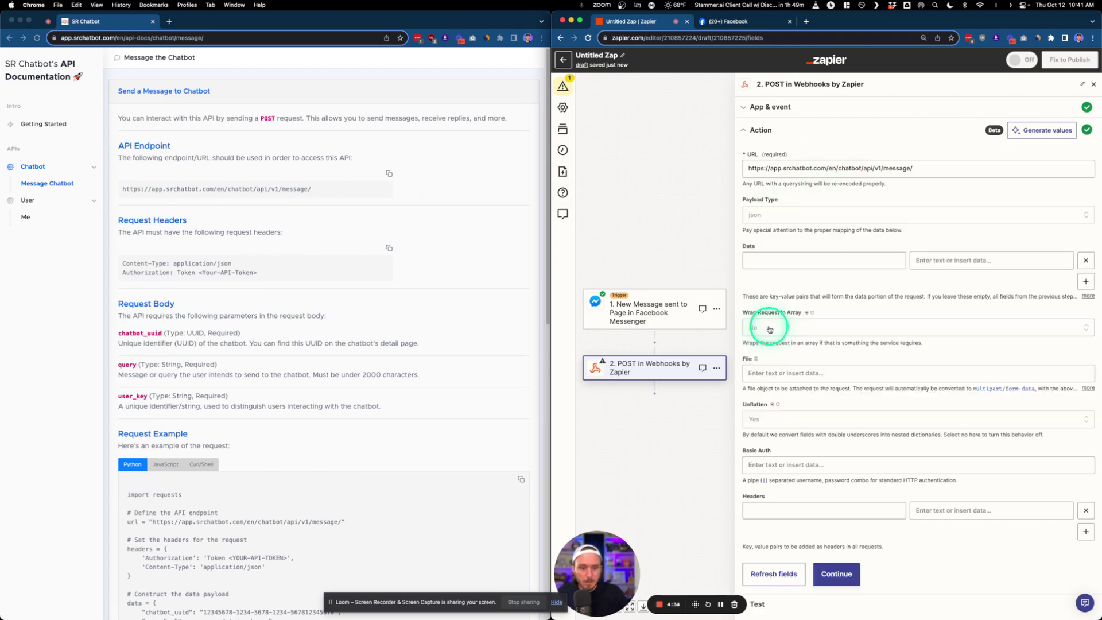
{"action": "left_click", "coordinate": [775, 215]}
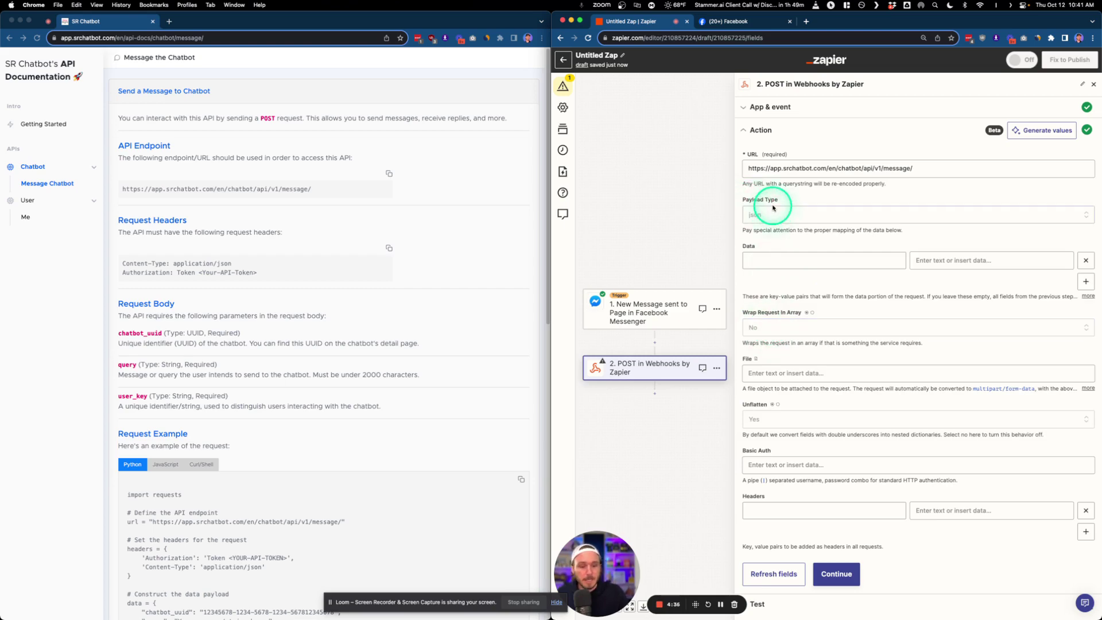
{"action": "scroll", "coordinate": [189, 269], "scroll_direction": "down", "scroll_amount": 5}
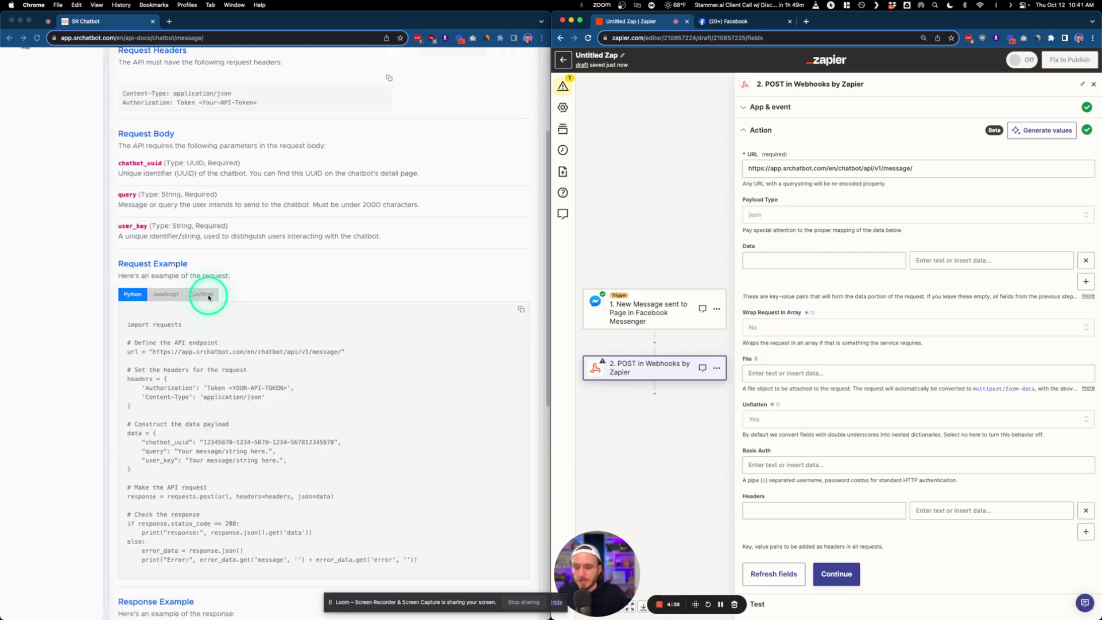
{"action": "scroll", "coordinate": [210, 298], "scroll_direction": "up", "scroll_amount": 5}
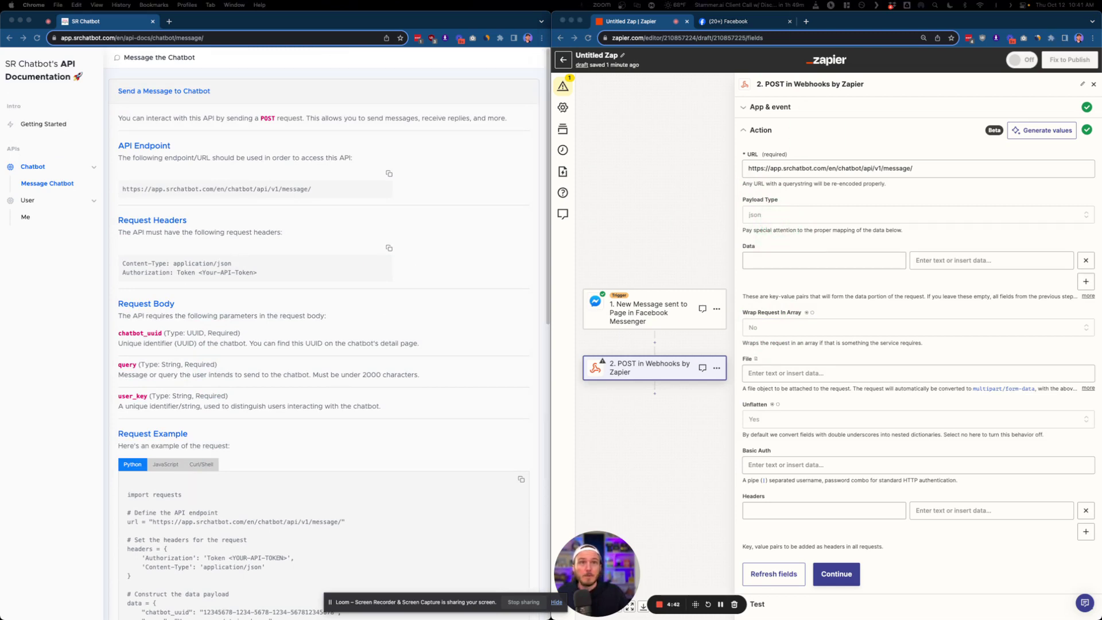
{"action": "left_click", "coordinate": [848, 369]}
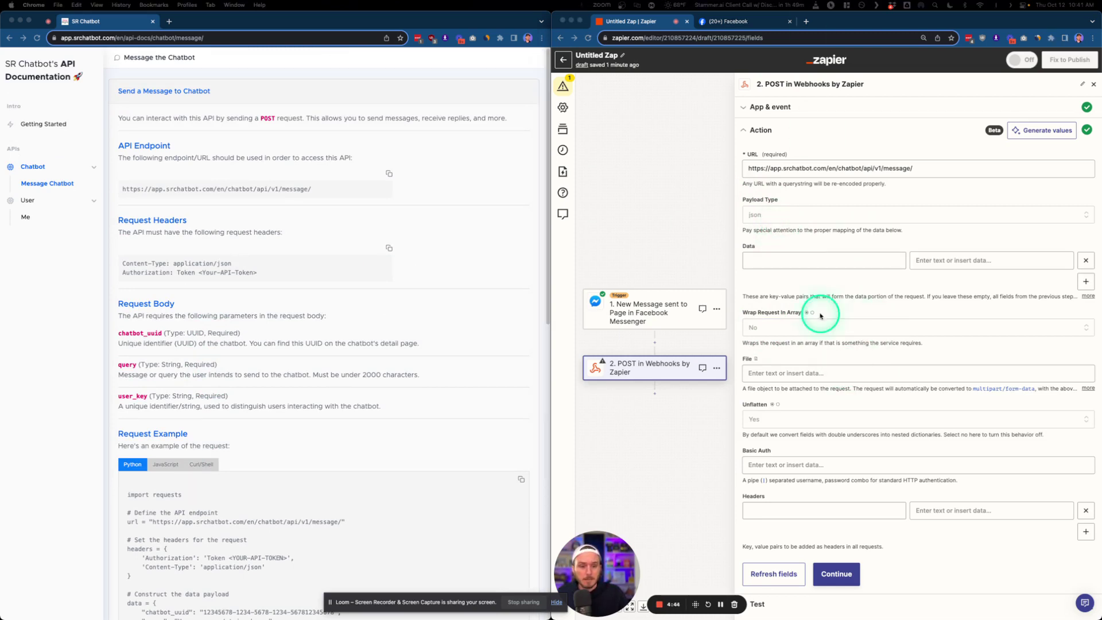
- Add data rows and enter chatbot_uuid, copied from the docs, as the first key
{"action": "left_click", "coordinate": [1085, 281]}
{"action": "left_click", "coordinate": [774, 275]}
{"action": "left_click", "coordinate": [776, 259]}
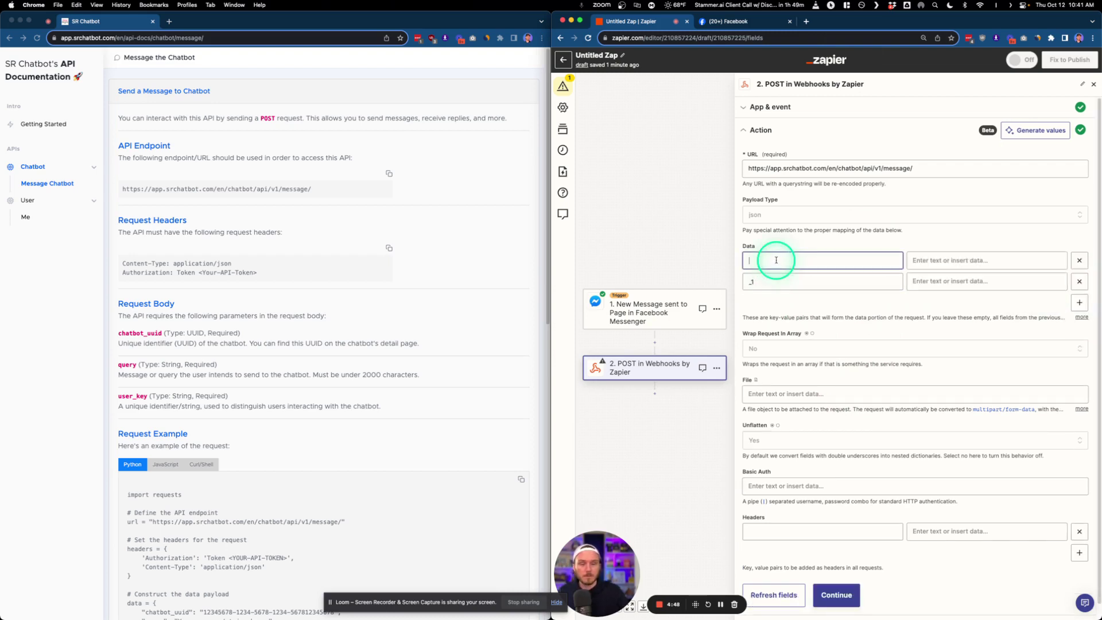
{"action": "scroll", "coordinate": [162, 337], "scroll_direction": "down", "scroll_amount": 1}
{"action": "left_click", "coordinate": [131, 315]}
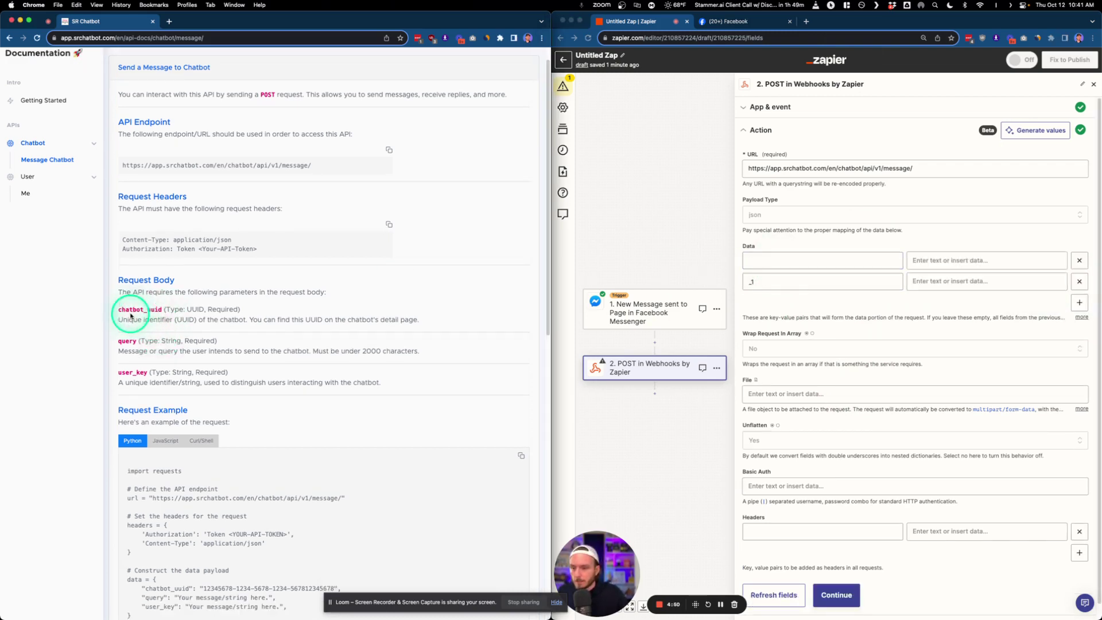
{"action": "left_click_drag", "start_coordinate": [118, 311], "coordinate": [158, 311]}
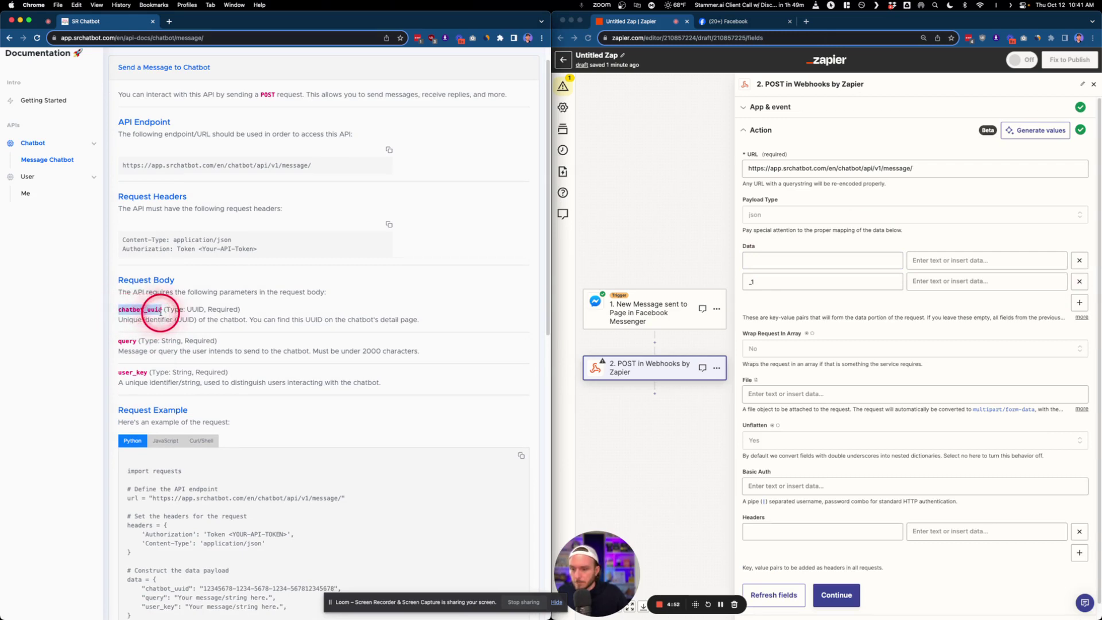
{"action": "left_click", "coordinate": [778, 263]}
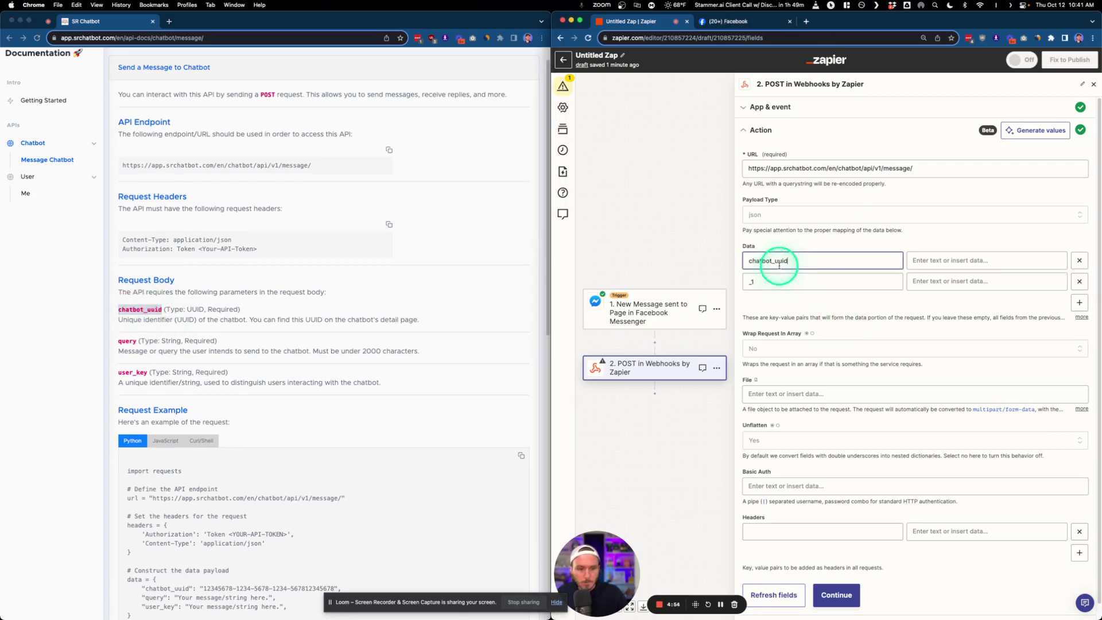
- Paste query and user_key from the docs as the second and third data keys
{"action": "left_click", "coordinate": [127, 341]}
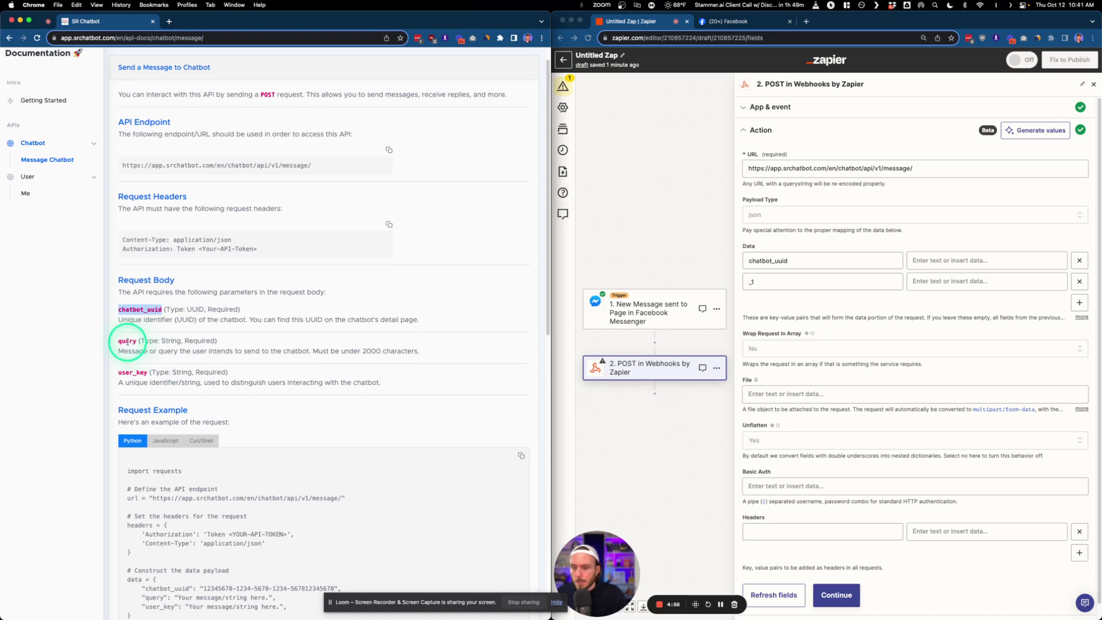
{"action": "left_click", "coordinate": [765, 281]}
{"action": "key", "text": "super+v"}
{"action": "left_click", "coordinate": [1079, 302]}
{"action": "left_click", "coordinate": [118, 372]}
{"action": "double_click", "coordinate": [118, 372]}
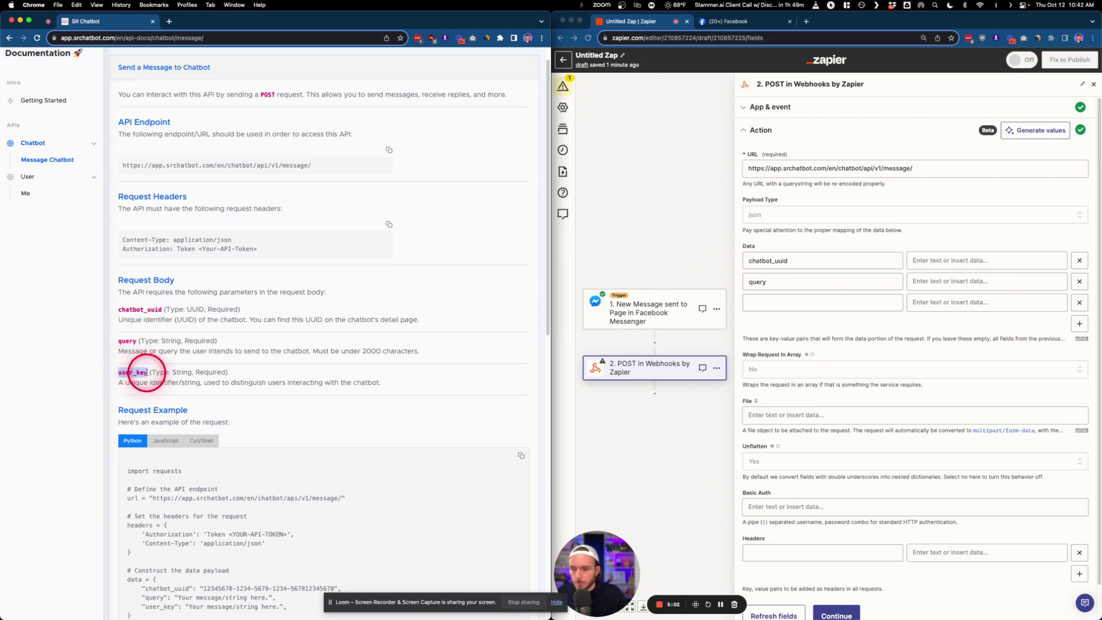
{"action": "left_click", "coordinate": [794, 301]}
{"action": "key", "text": "super+v"}
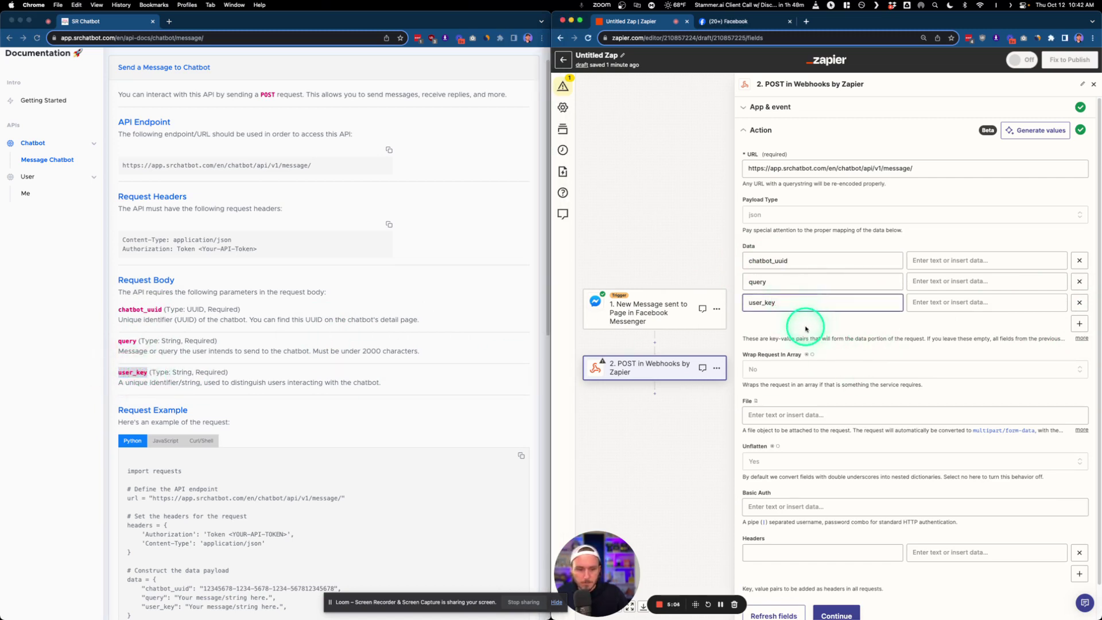
{"action": "left_click", "coordinate": [952, 333]}
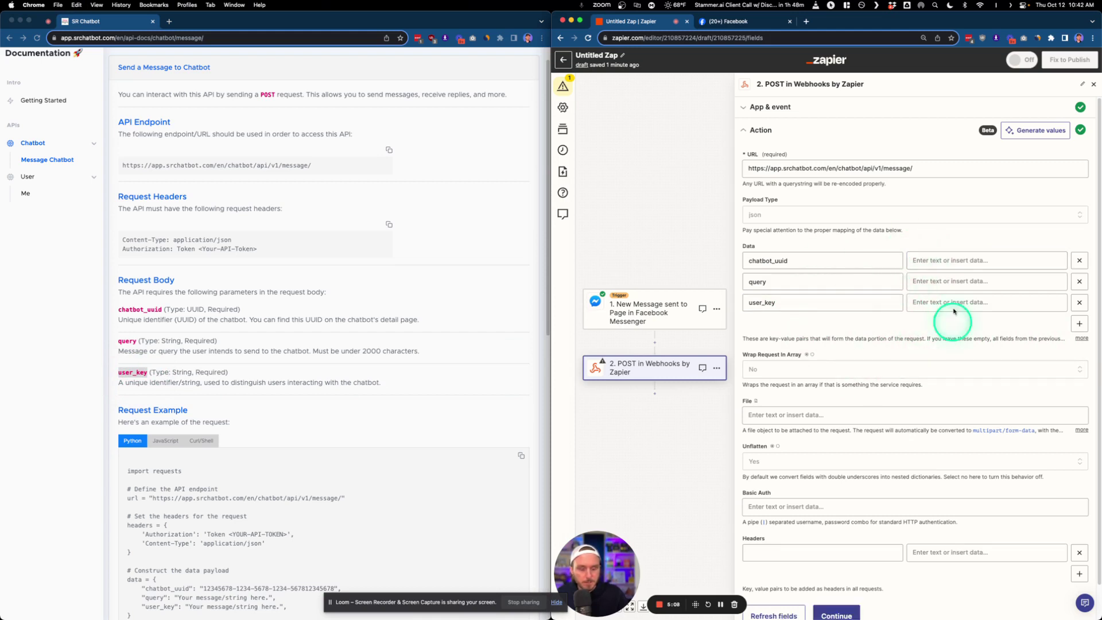
{"action": "left_click", "coordinate": [924, 259]}
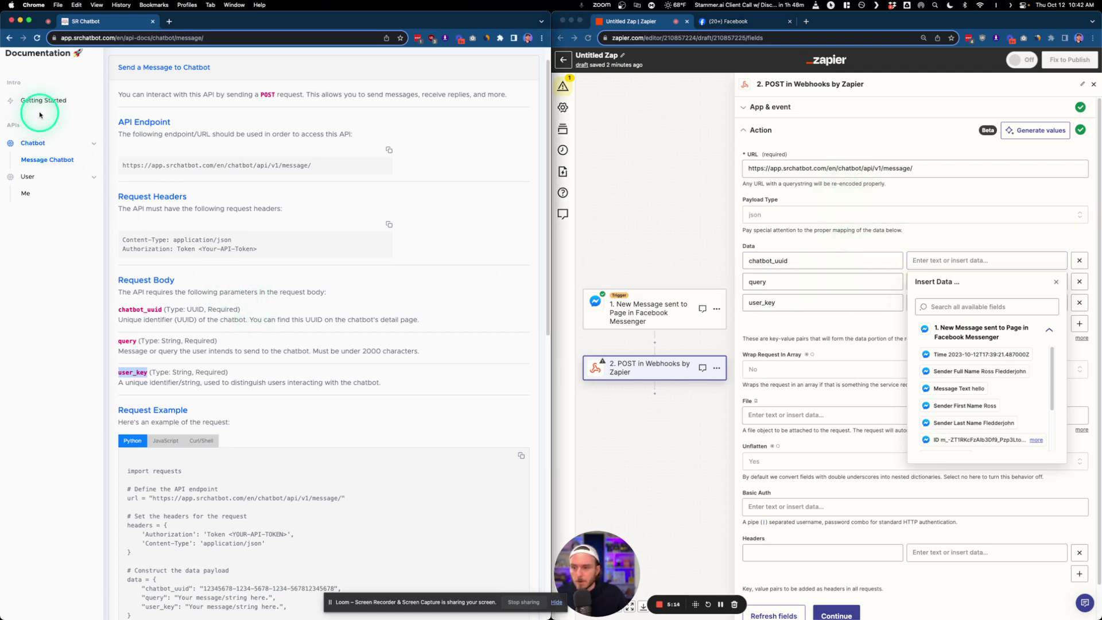
- Go from the API docs to SR Chatbot's My Chatbots list
{"action": "scroll", "coordinate": [51, 149], "scroll_direction": "up", "scroll_amount": 2}
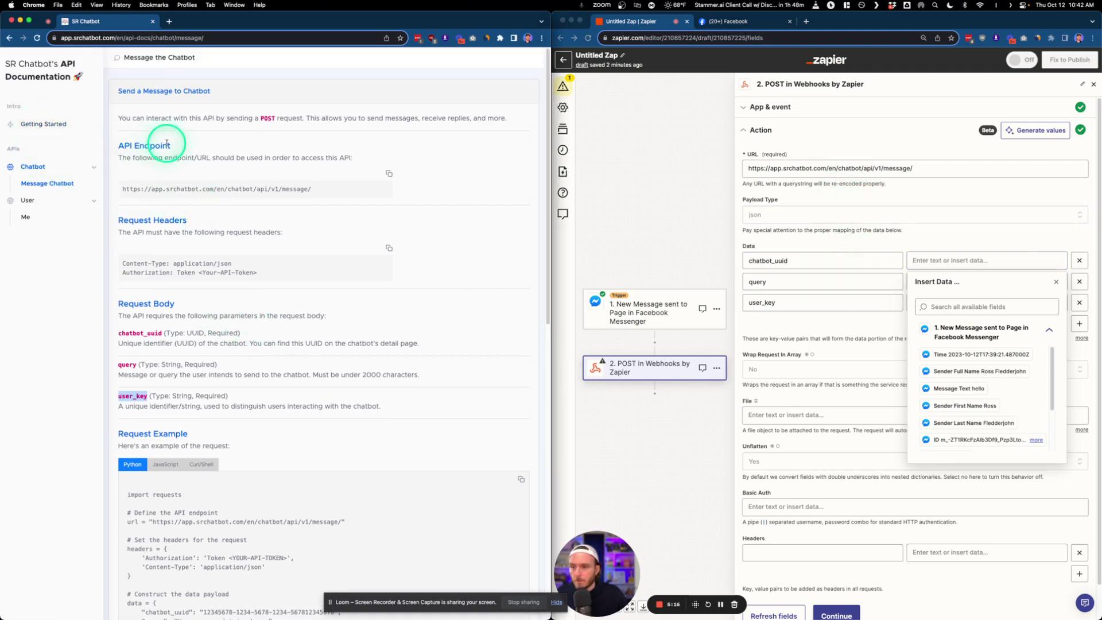
{"action": "scroll", "coordinate": [80, 329], "scroll_direction": "down", "scroll_amount": 5}
{"action": "scroll", "coordinate": [79, 329], "scroll_direction": "down", "scroll_amount": 6}
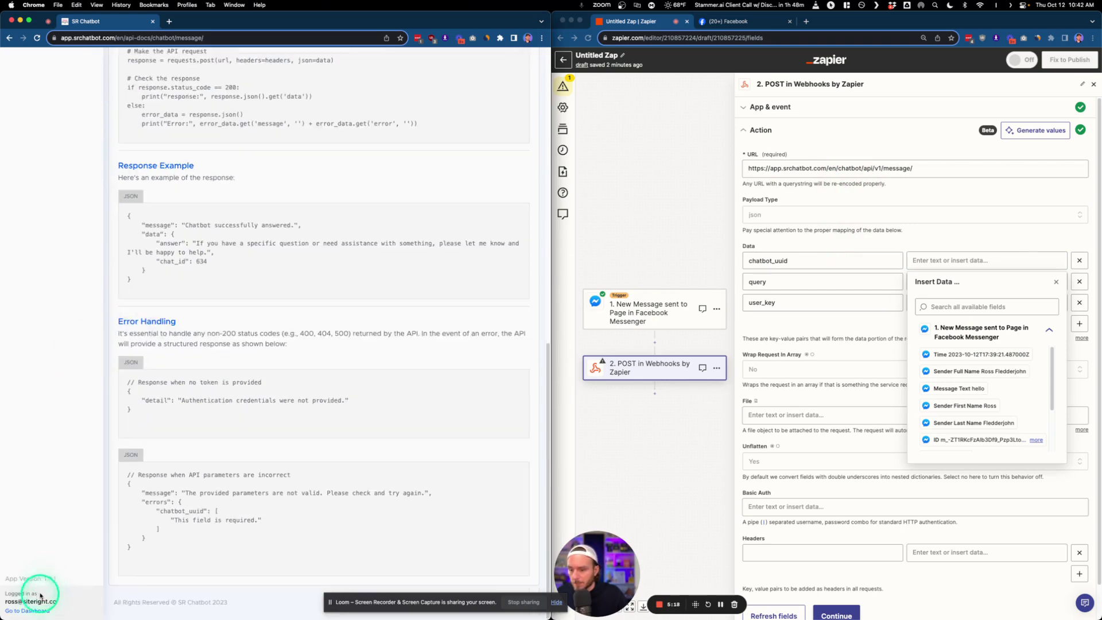
{"action": "left_click", "coordinate": [35, 610]}
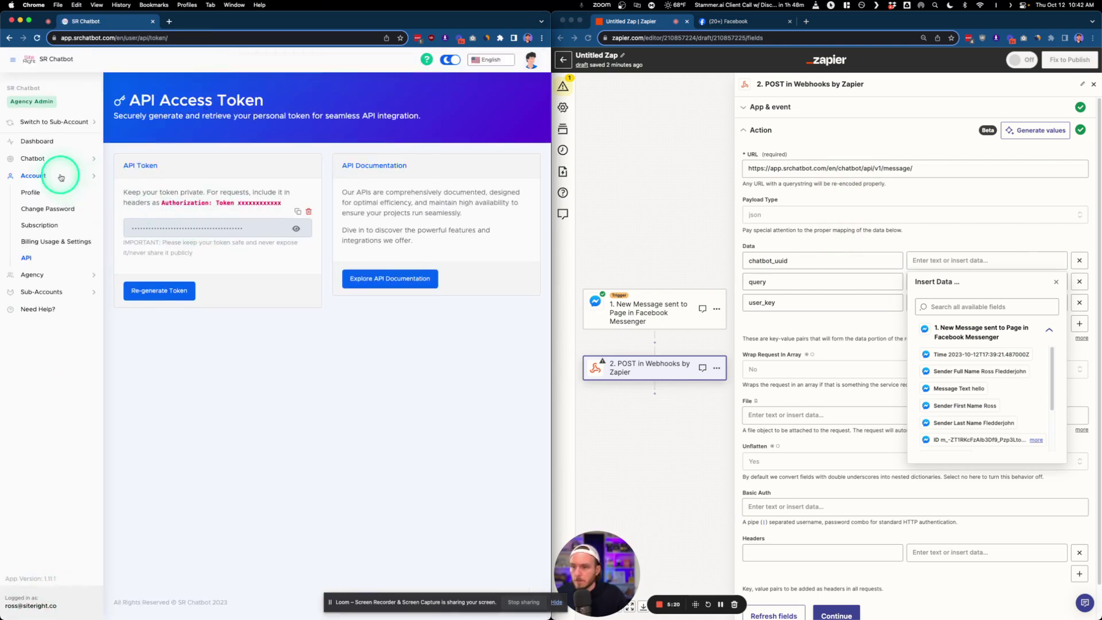
{"action": "left_click", "coordinate": [40, 159]}
{"action": "left_click", "coordinate": [47, 175]}
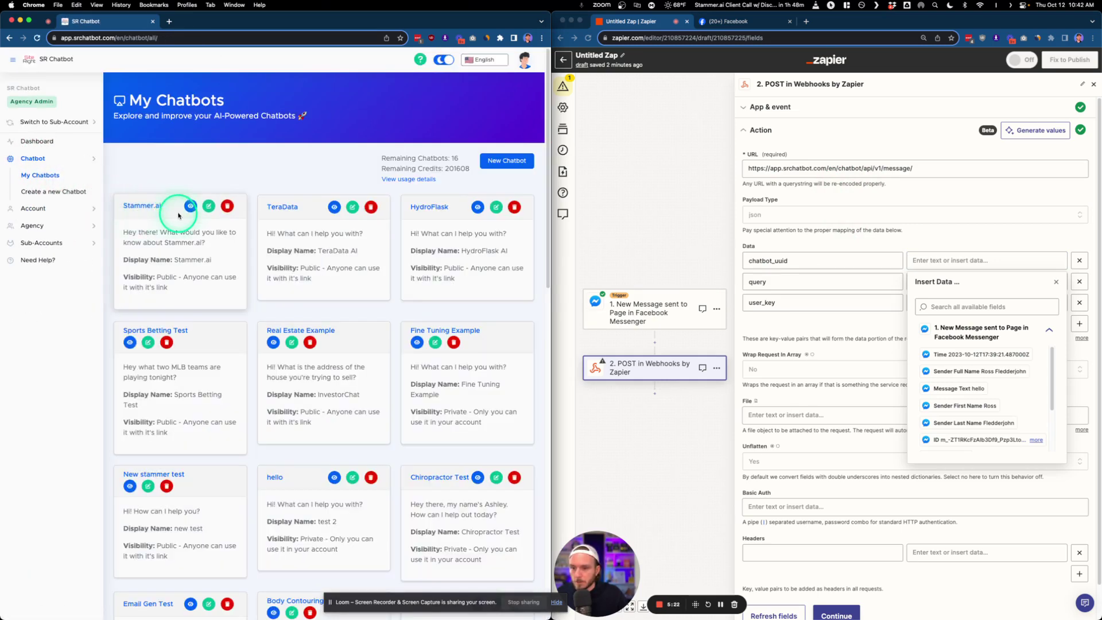
{"action": "scroll", "coordinate": [186, 211], "scroll_direction": "down", "scroll_amount": 15}
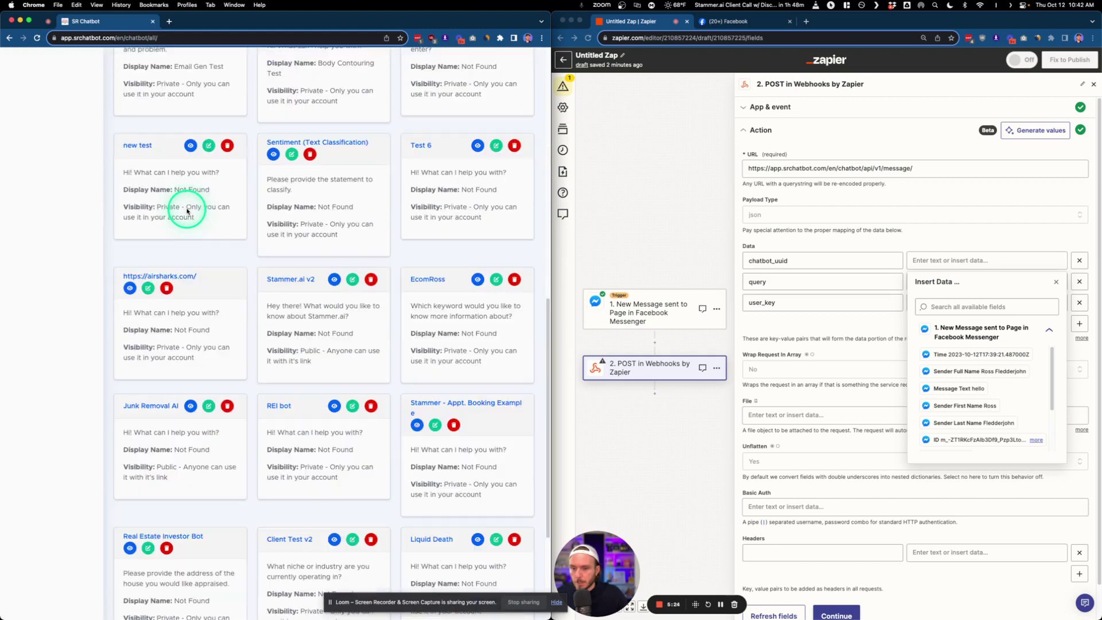
{"action": "scroll", "coordinate": [186, 209], "scroll_direction": "down", "scroll_amount": 2}
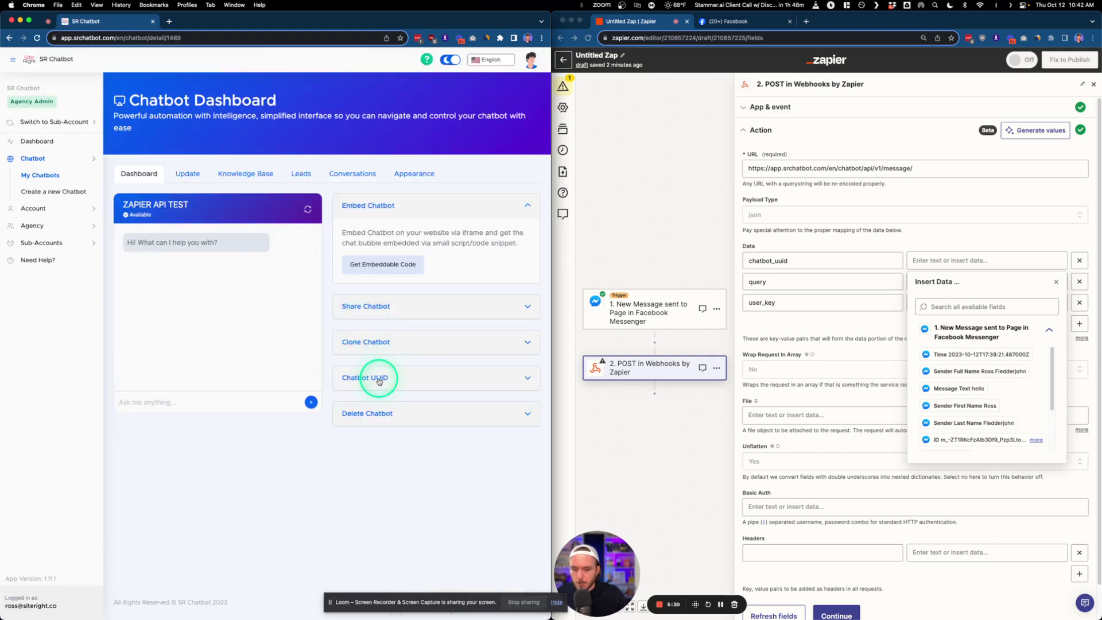
- Copy the ZAPIER API TEST bot's UUID into the chatbot_uuid value field
{"action": "left_click", "coordinate": [378, 379]}
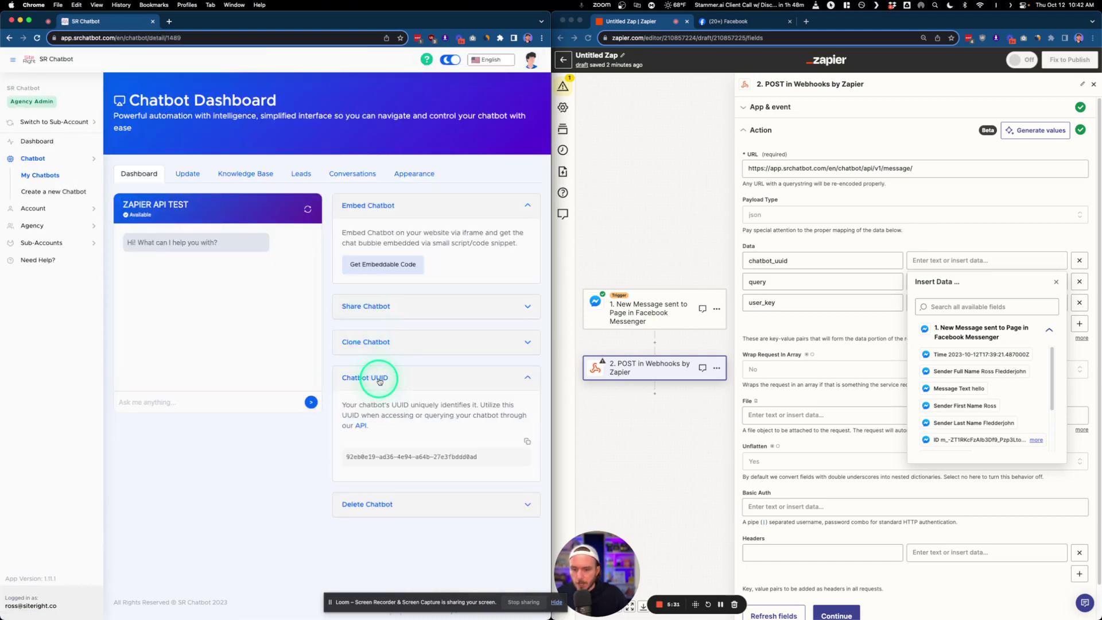
{"action": "left_click", "coordinate": [527, 441]}
{"action": "left_click", "coordinate": [968, 259]}
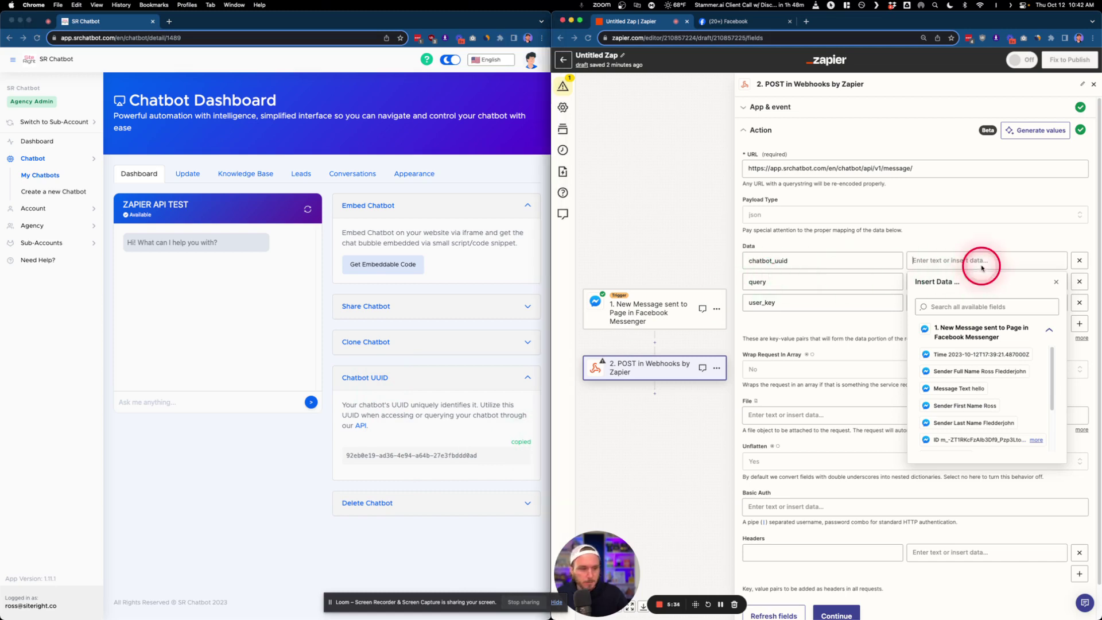
{"action": "key", "text": "super+v"}
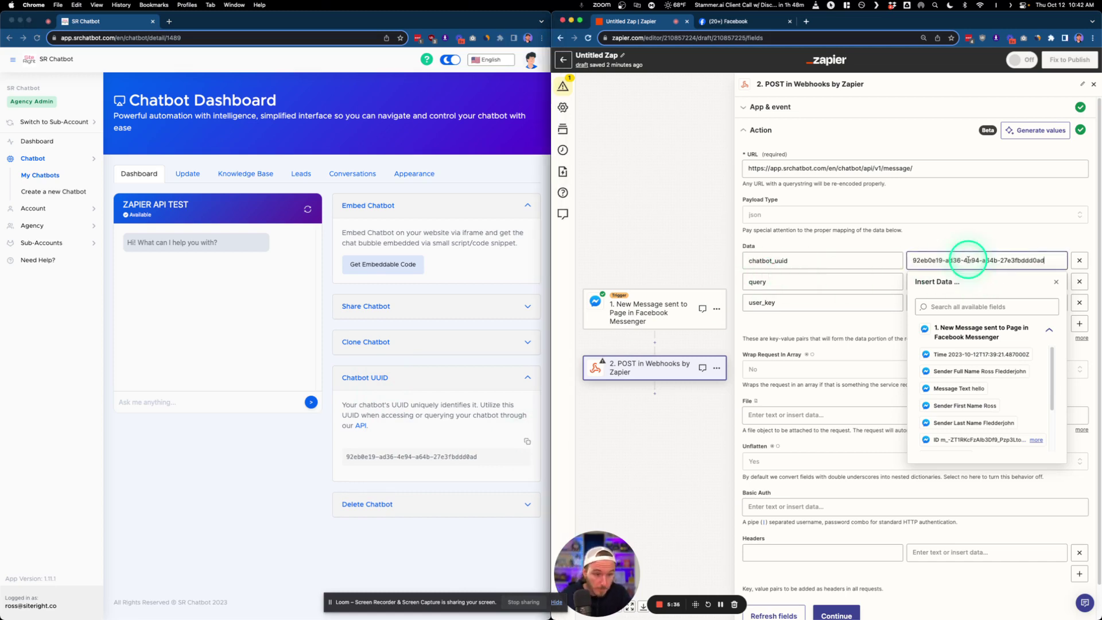
{"action": "left_click", "coordinate": [826, 326]}
- Map the Messenger trigger's Message Text into the query value and select the user_key key
{"action": "left_click", "coordinate": [752, 279]}
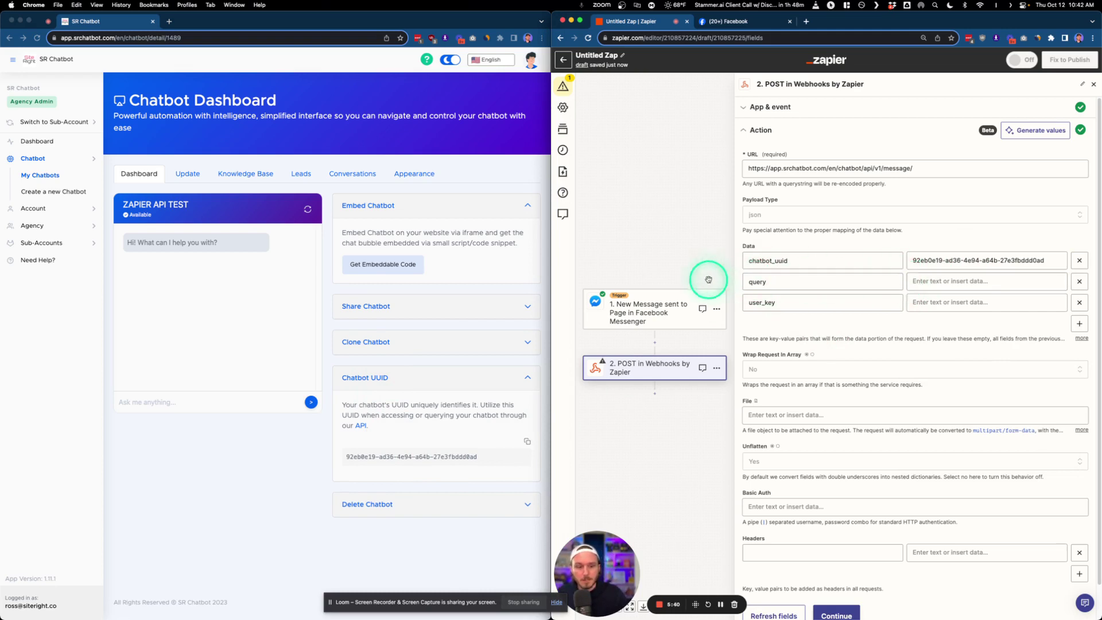
{"action": "left_click", "coordinate": [947, 280]}
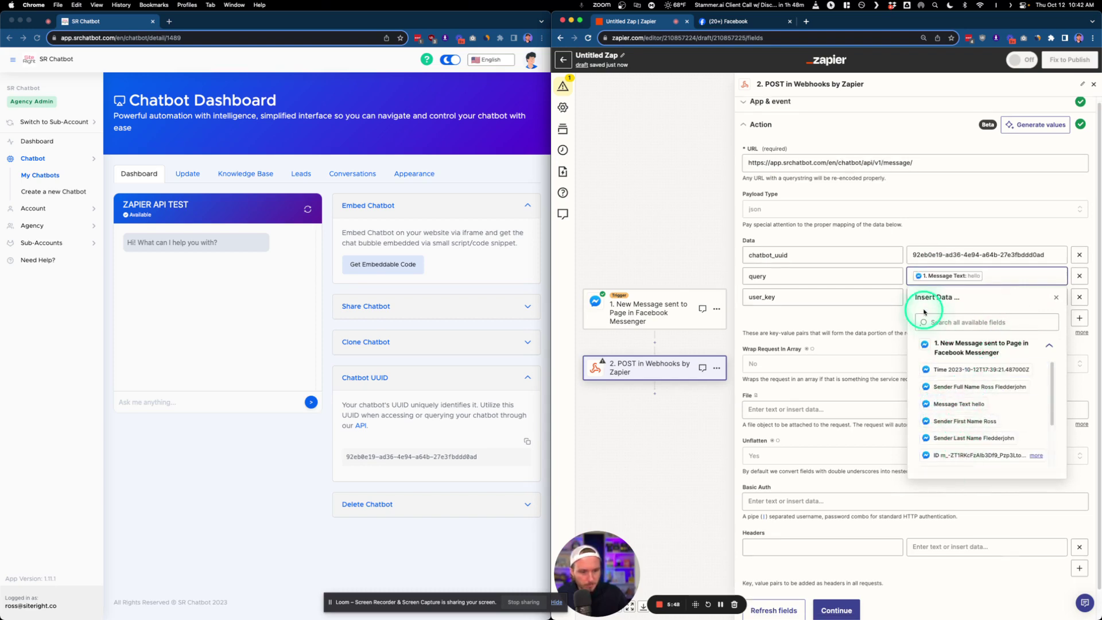
{"action": "left_click", "coordinate": [873, 314]}
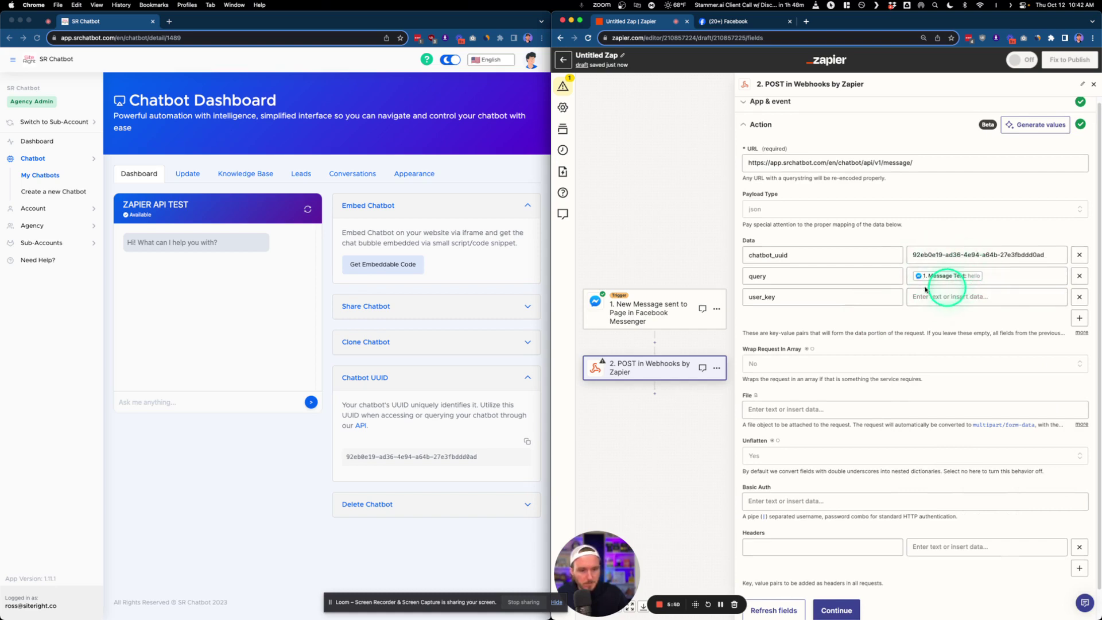
{"action": "left_click", "coordinate": [769, 297]}
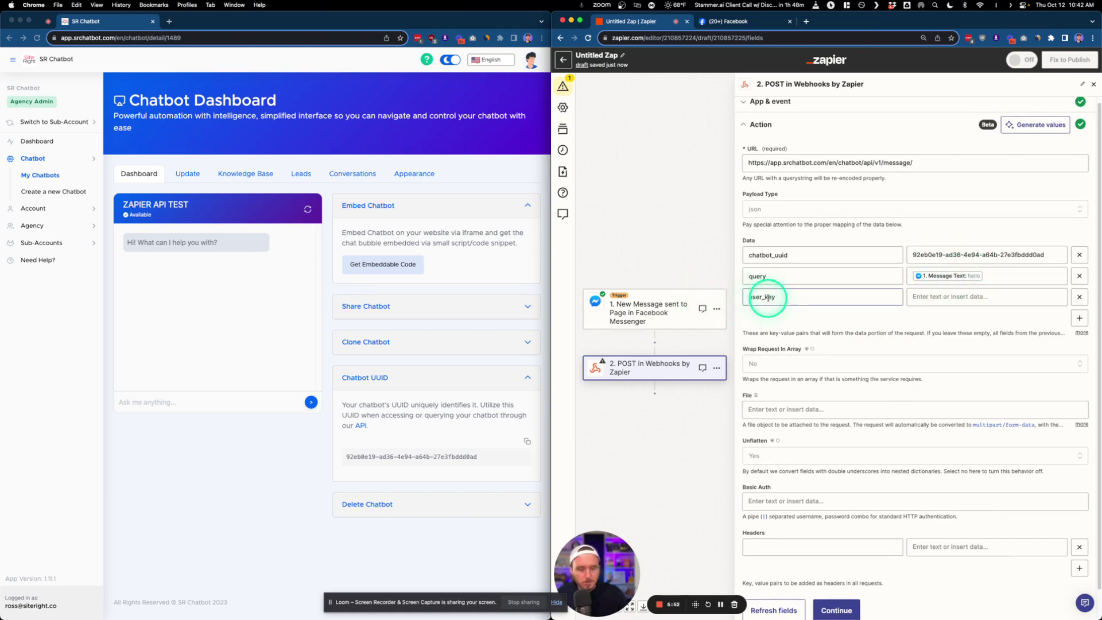
{"action": "double_click", "coordinate": [780, 297]}
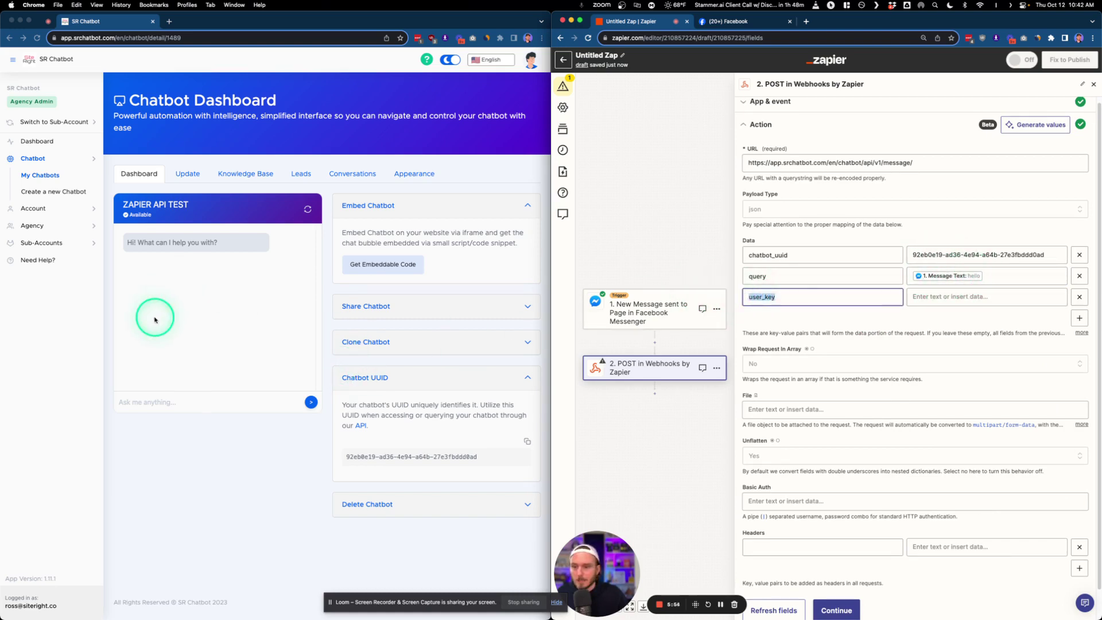
- Open the Message Chatbot API docs and highlight the user_key description
{"action": "left_click", "coordinate": [48, 212]}
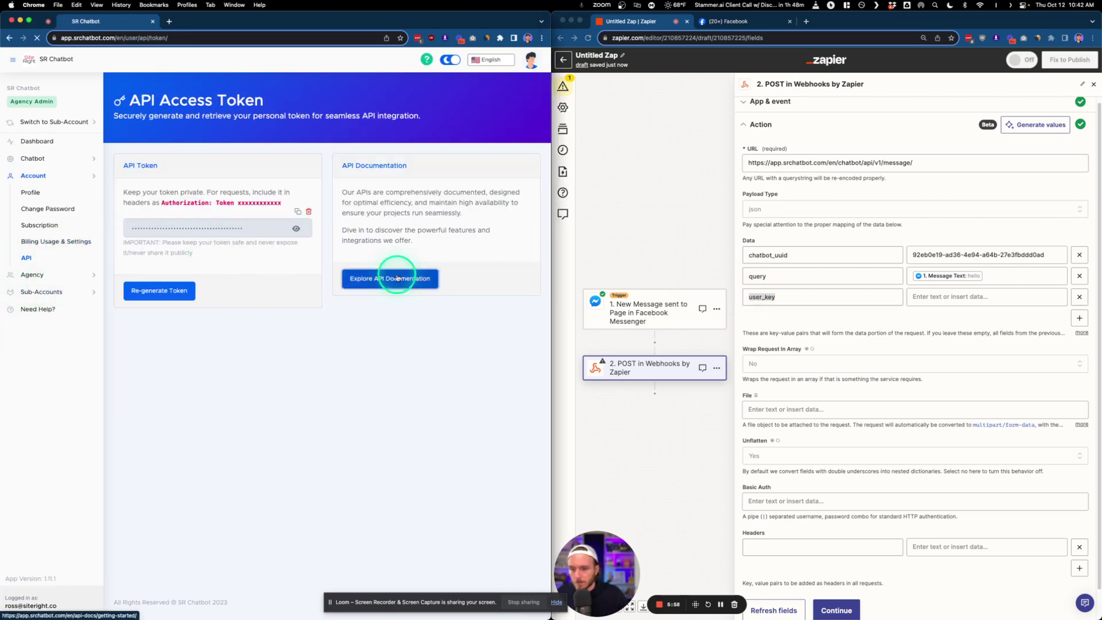
{"action": "left_click", "coordinate": [393, 278]}
{"action": "left_click", "coordinate": [48, 184]}
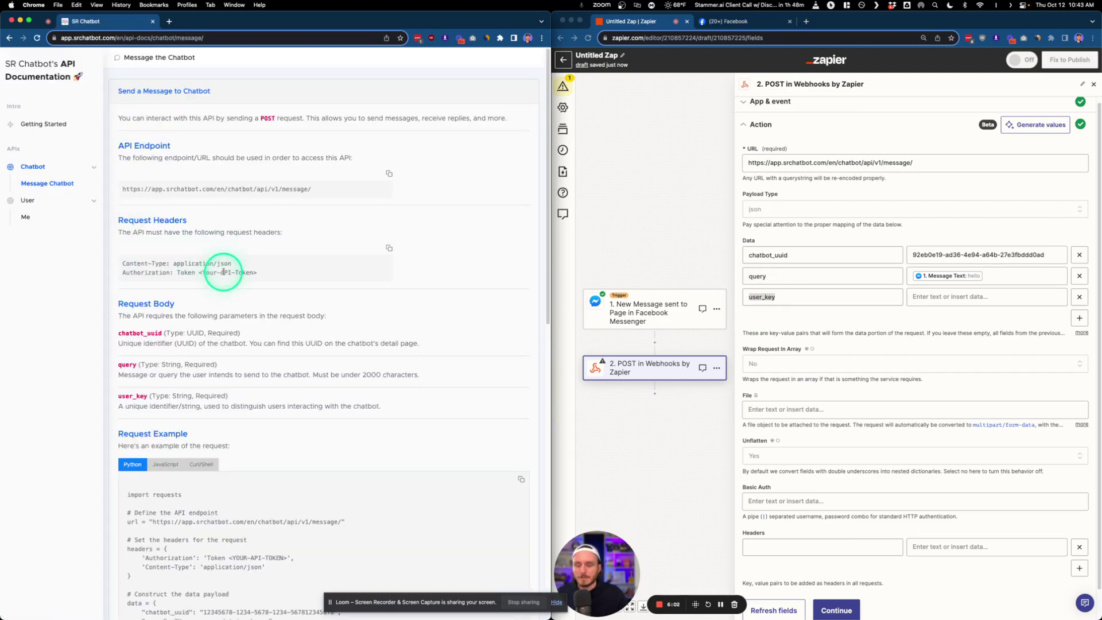
{"action": "scroll", "coordinate": [223, 272], "scroll_direction": "down", "scroll_amount": 5}
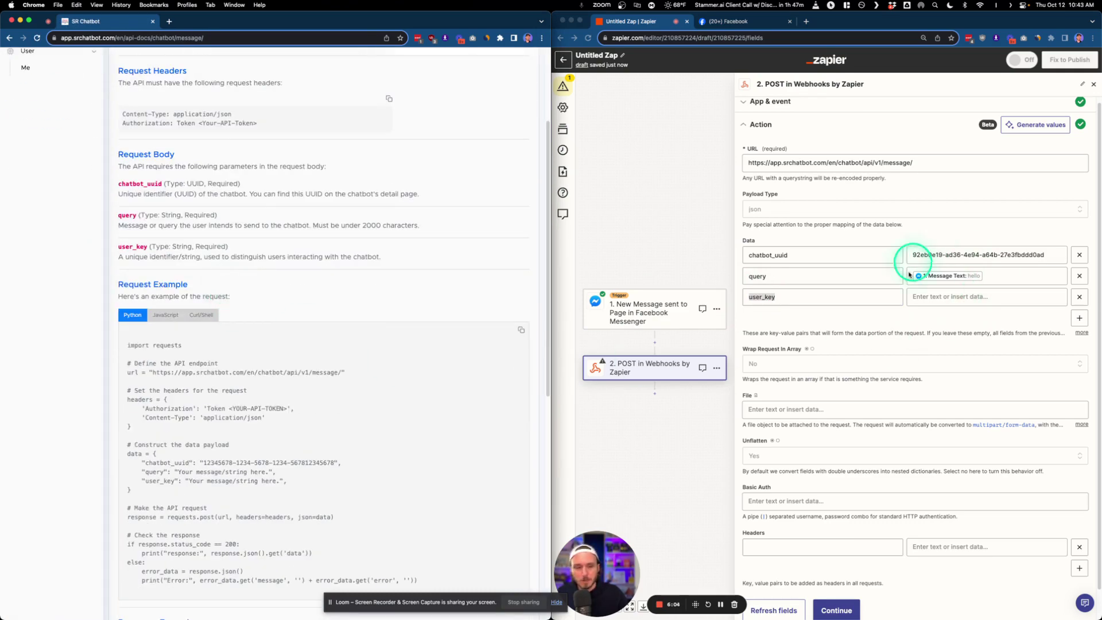
{"action": "left_click", "coordinate": [918, 327]}
{"action": "scroll", "coordinate": [308, 427], "scroll_direction": "down", "scroll_amount": 5}
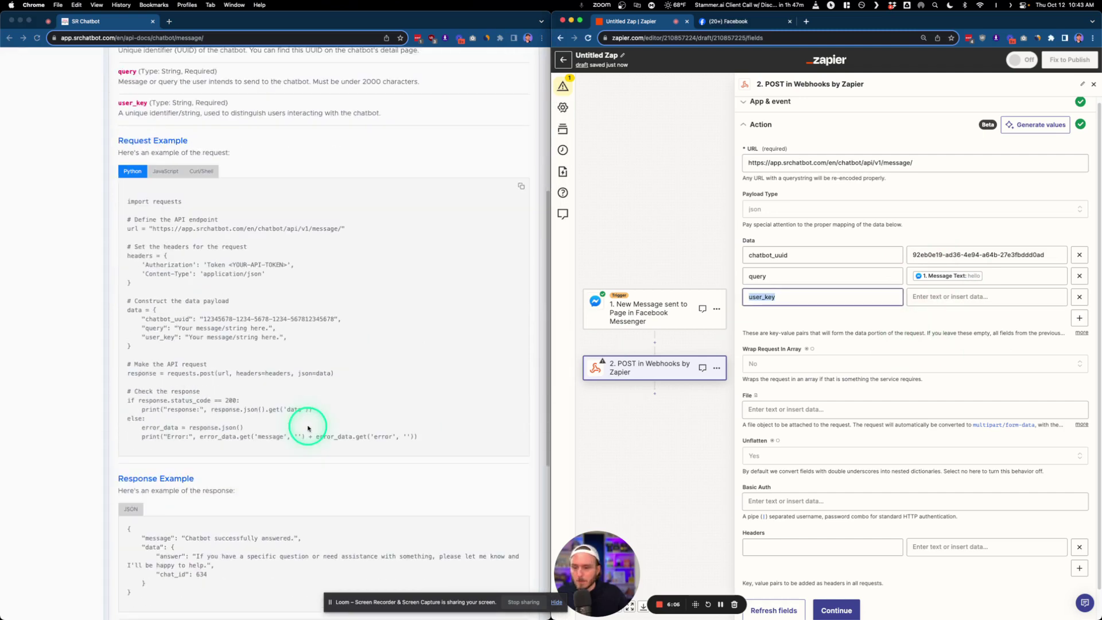
{"action": "right_click", "coordinate": [229, 398]}
{"action": "left_click", "coordinate": [181, 321]}
{"action": "scroll", "coordinate": [183, 323], "scroll_direction": "up", "scroll_amount": 5}
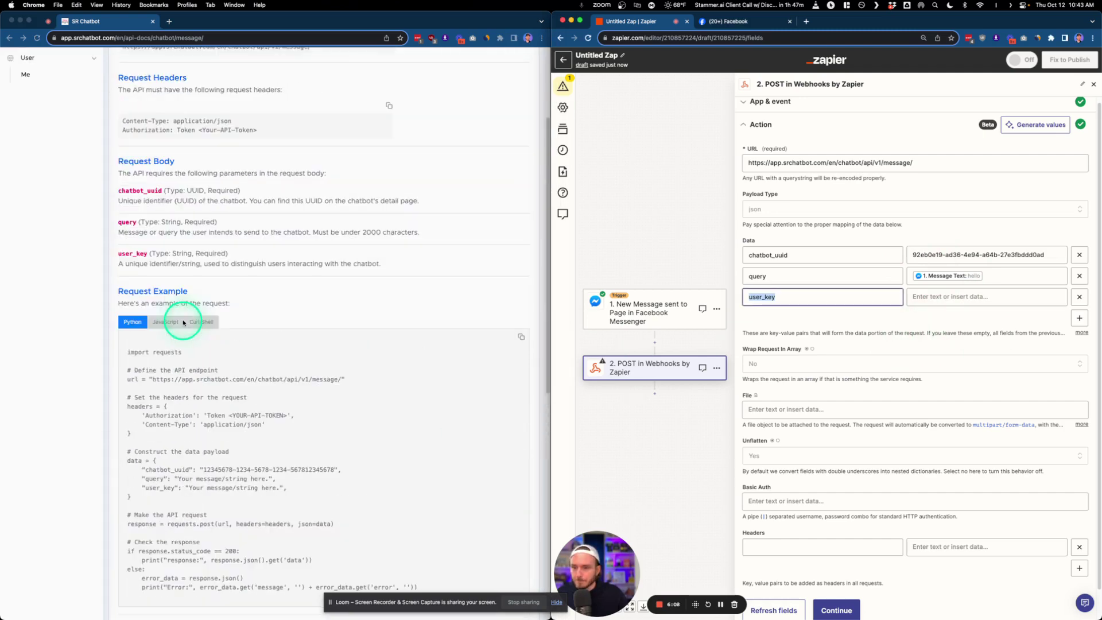
{"action": "left_click", "coordinate": [127, 278]}
{"action": "left_click_drag", "start_coordinate": [167, 264], "coordinate": [380, 263]}
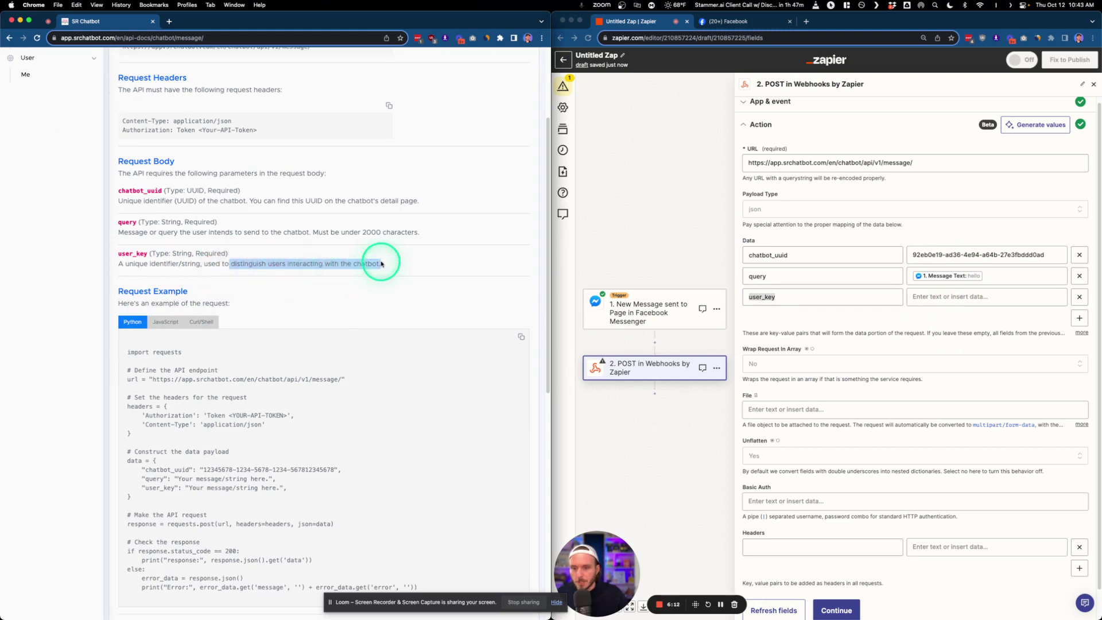
- Map the Messenger Sender Psid into the webhook's user_key value
{"action": "left_click", "coordinate": [943, 298]}
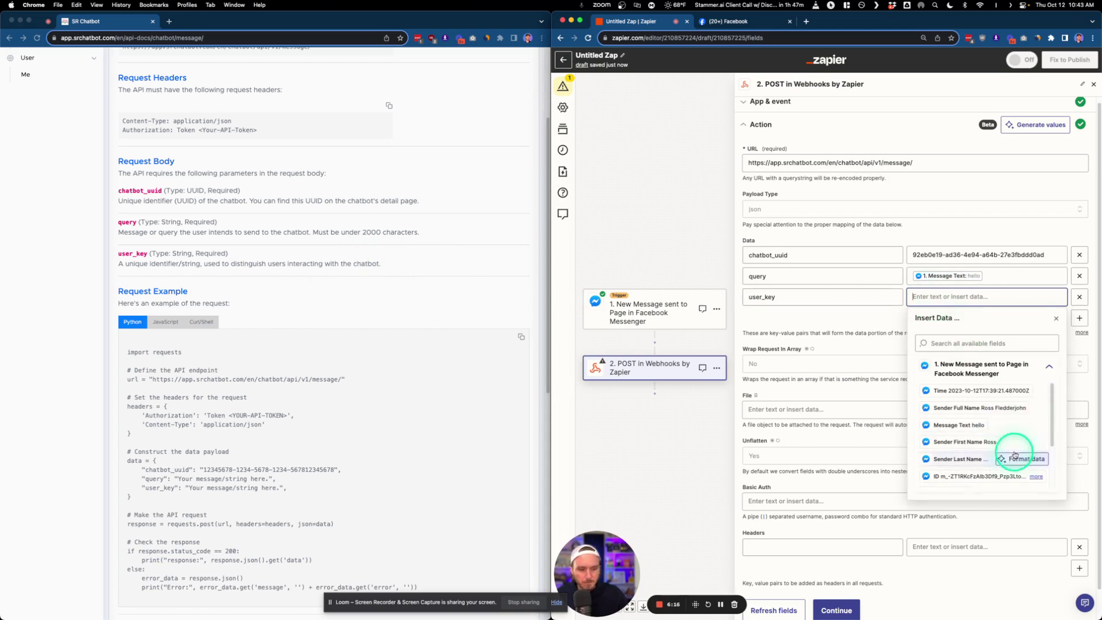
{"action": "scroll", "coordinate": [991, 386], "scroll_direction": "down", "scroll_amount": 5}
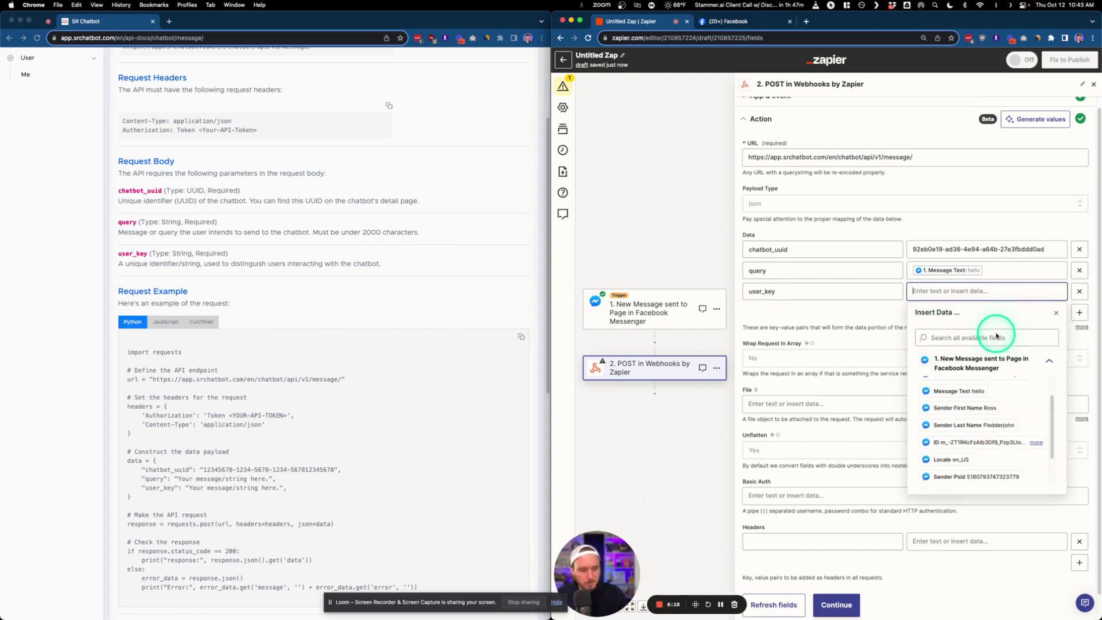
{"action": "scroll", "coordinate": [970, 402], "scroll_direction": "up", "scroll_amount": 2}
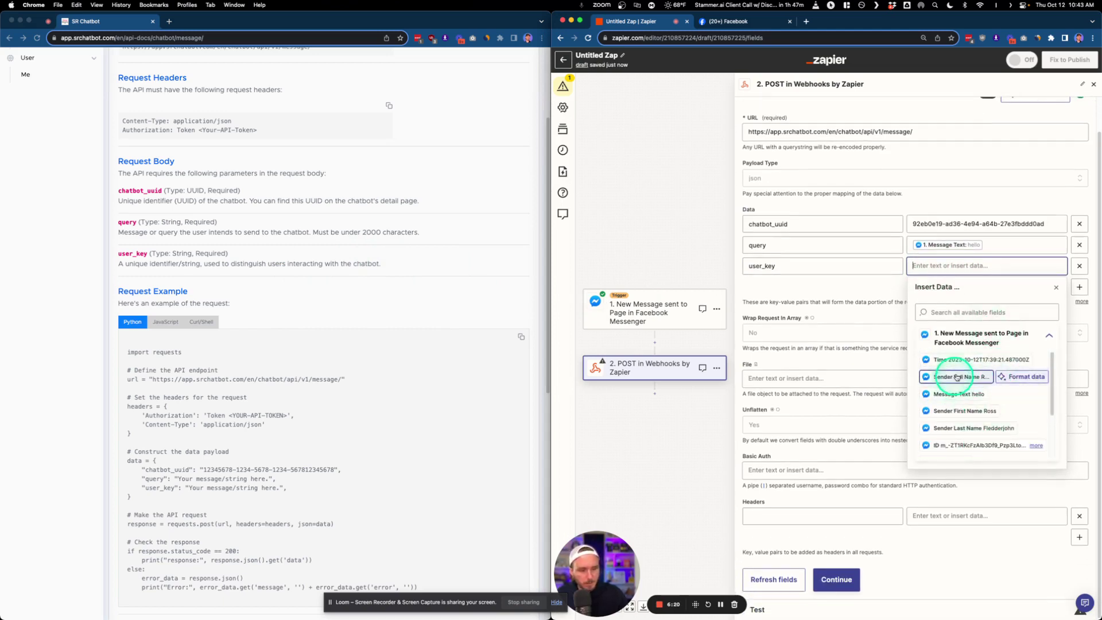
{"action": "scroll", "coordinate": [992, 382], "scroll_direction": "down", "scroll_amount": 3}
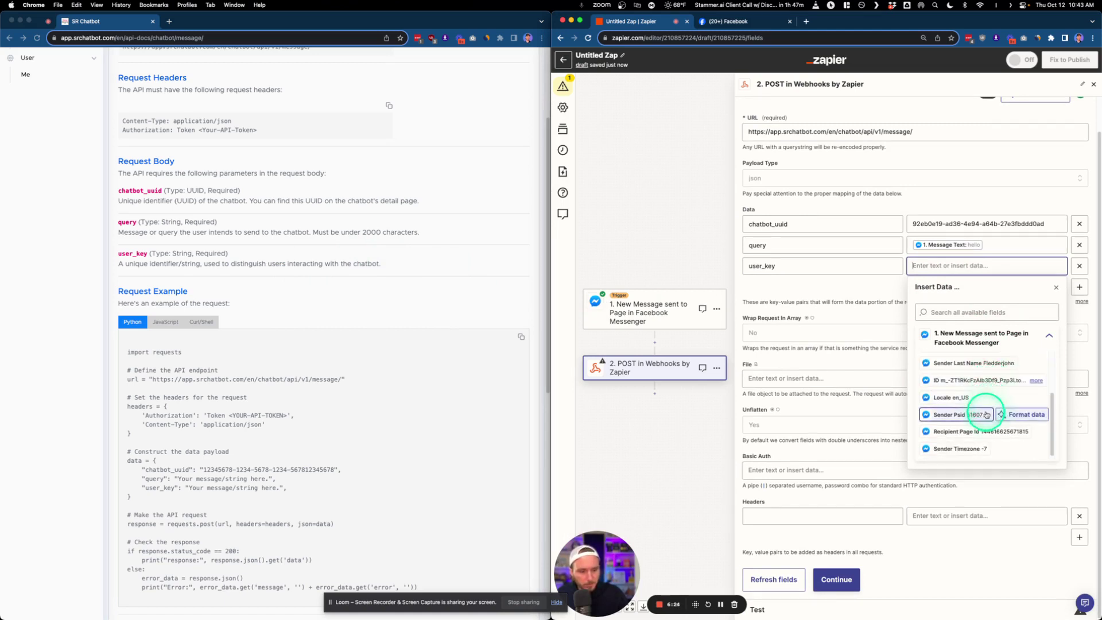
{"action": "left_click", "coordinate": [963, 420]}
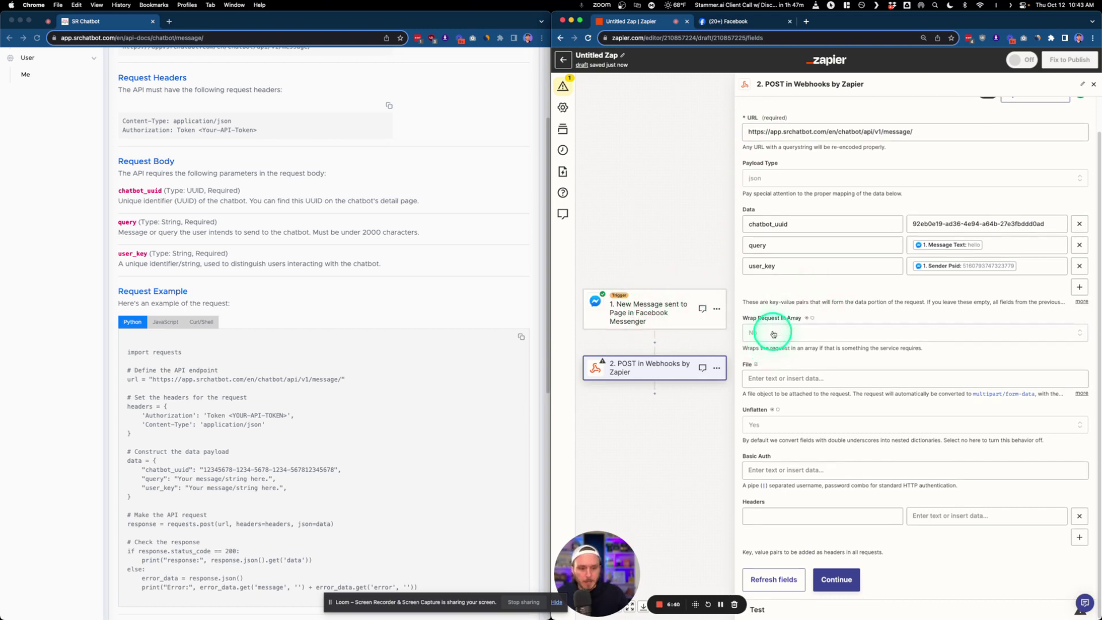
- Set Wrap Request In Array to No and keep Unflatten at Yes
{"action": "left_click", "coordinate": [806, 341]}
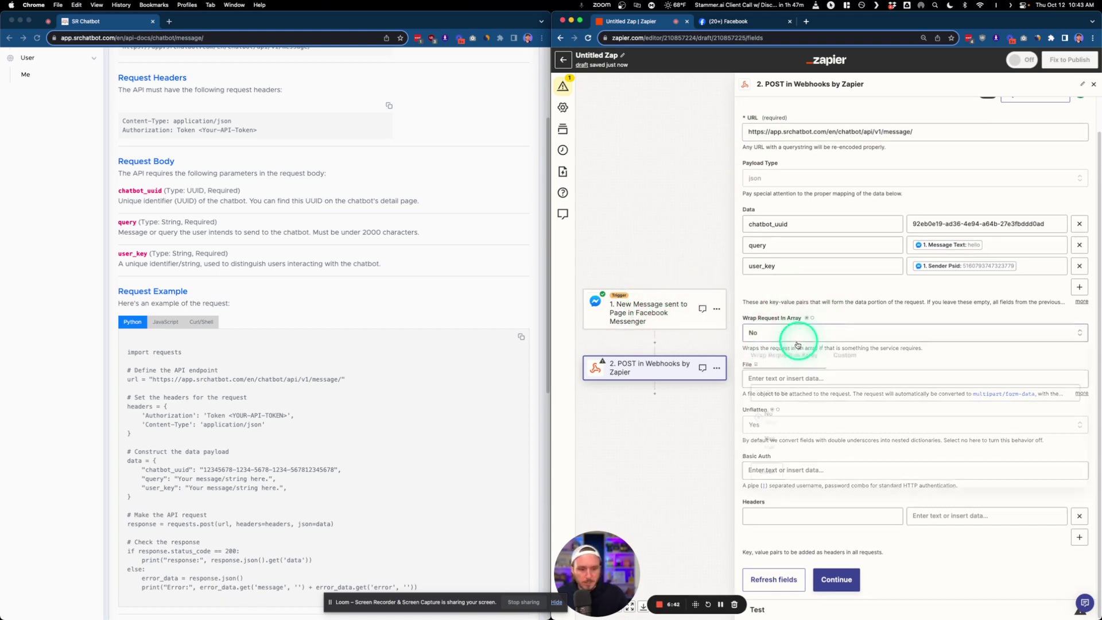
{"action": "left_click", "coordinate": [776, 418]}
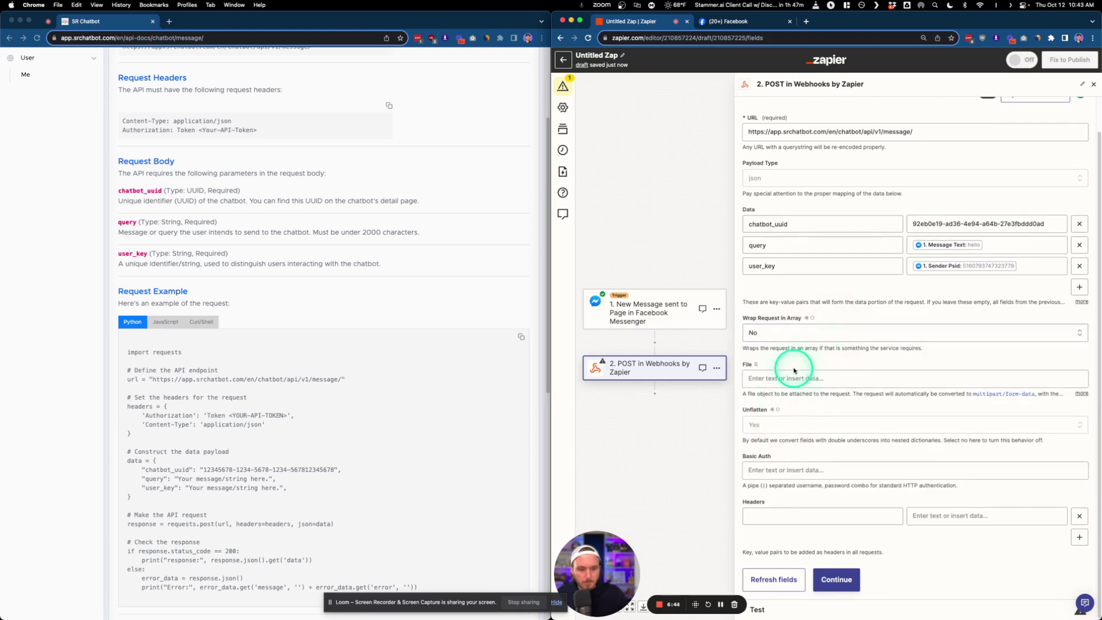
{"action": "left_click", "coordinate": [794, 426]}
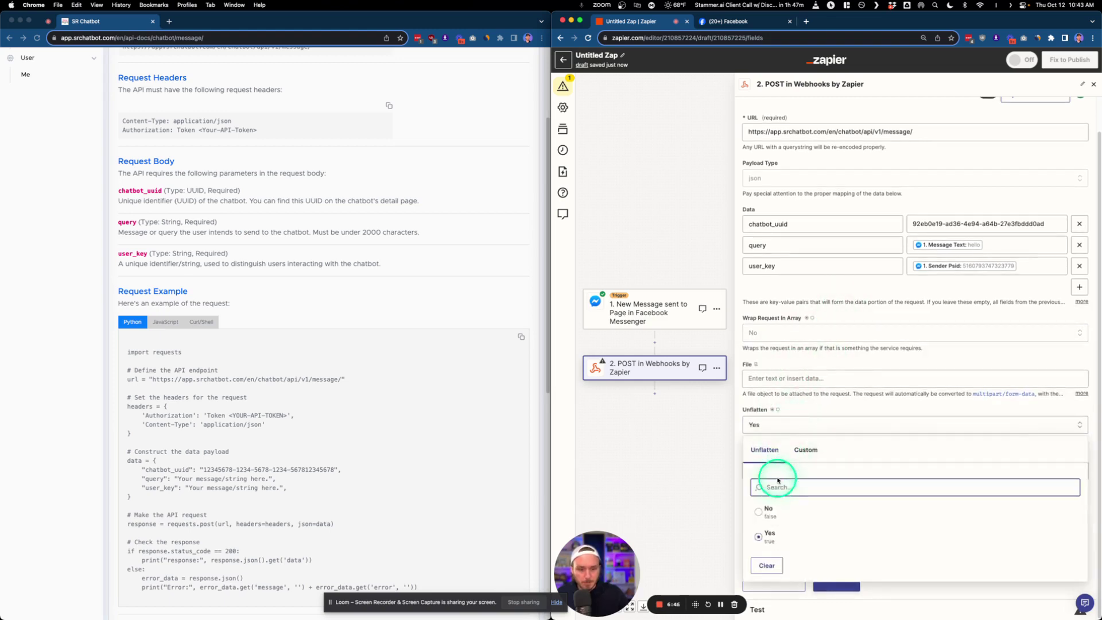
{"action": "left_click", "coordinate": [776, 534]}
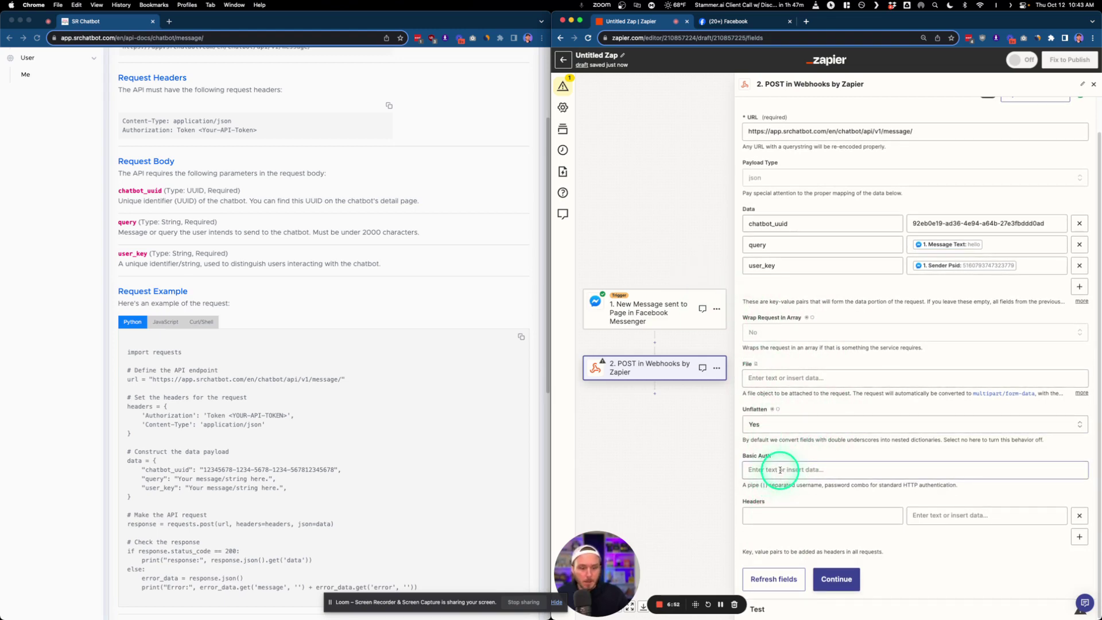
- Add an Authorization header whose value begins with 'Token ', then bring up the API docs window
{"action": "left_click", "coordinate": [788, 515]}
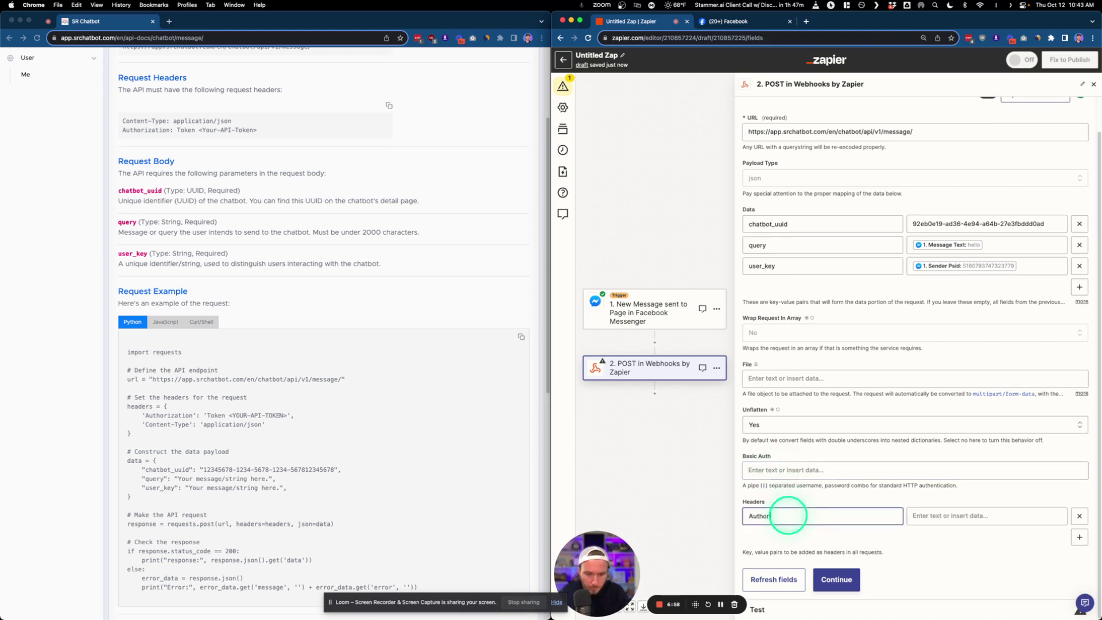
{"action": "left_click", "coordinate": [926, 514]}
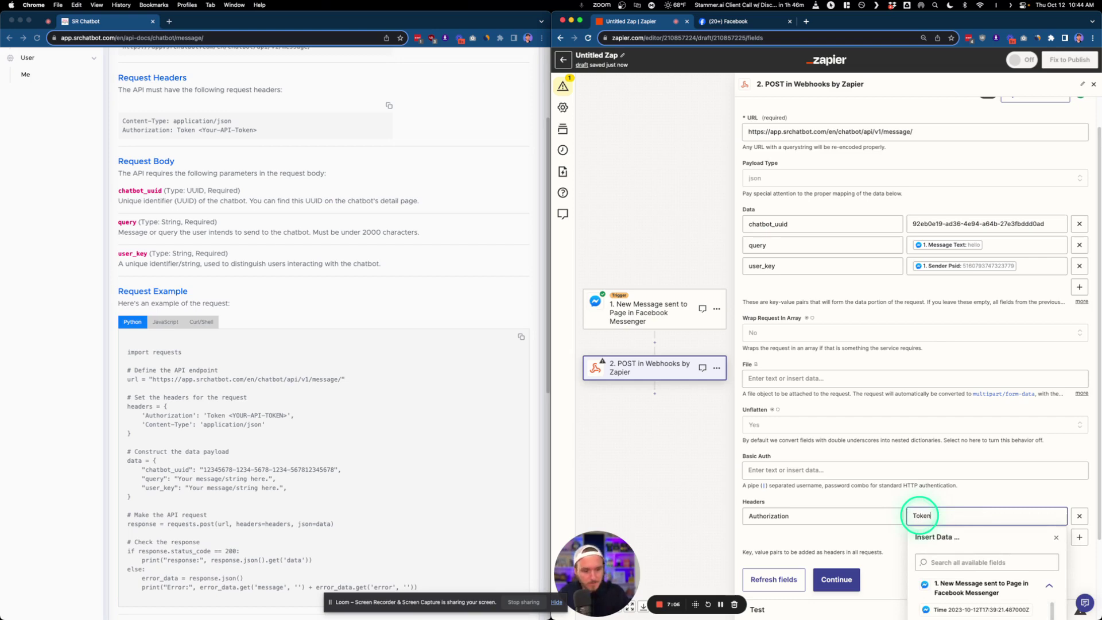
{"action": "left_click", "coordinate": [362, 278]}
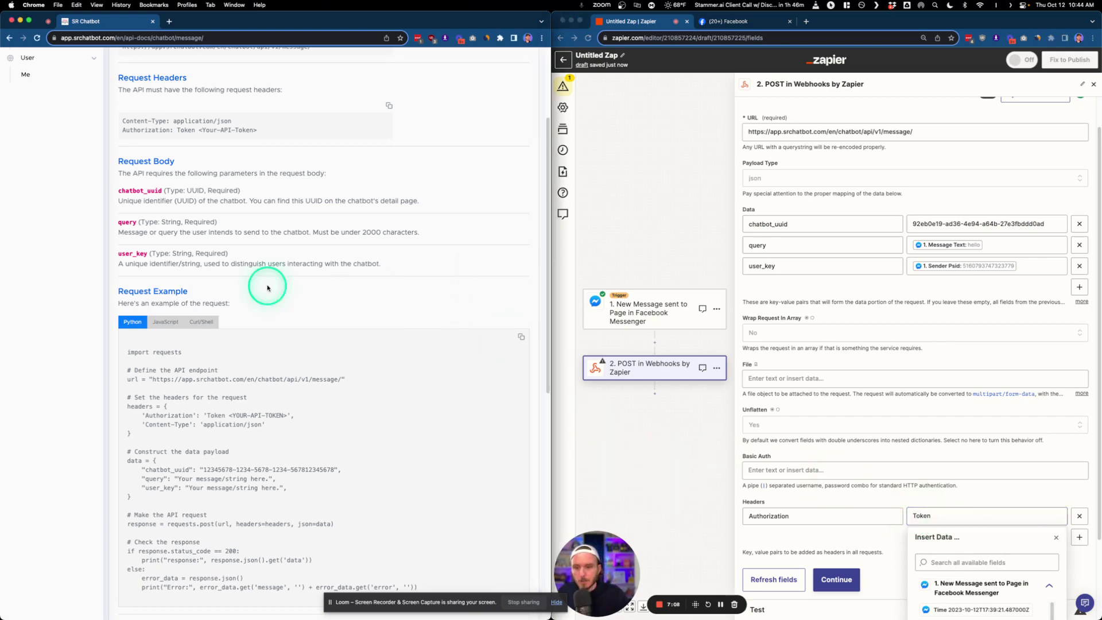
{"action": "scroll", "coordinate": [243, 290], "scroll_direction": "up", "scroll_amount": 5}
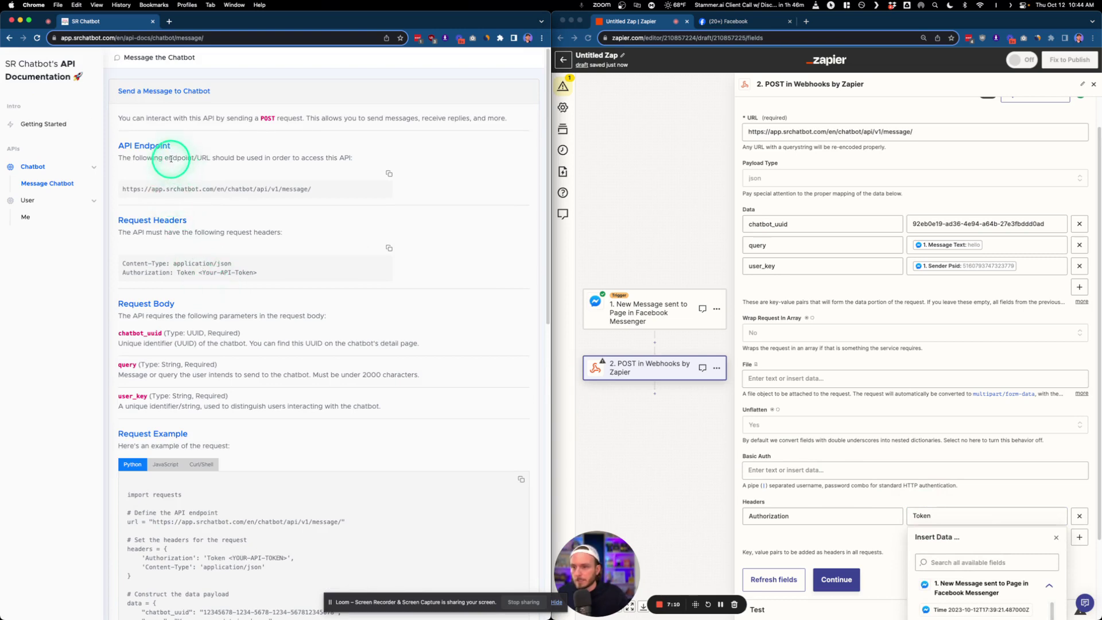
- Go back to SR Chatbot's API Access Token page and copy the personal API token
{"action": "key", "text": "super+bracketleft"}
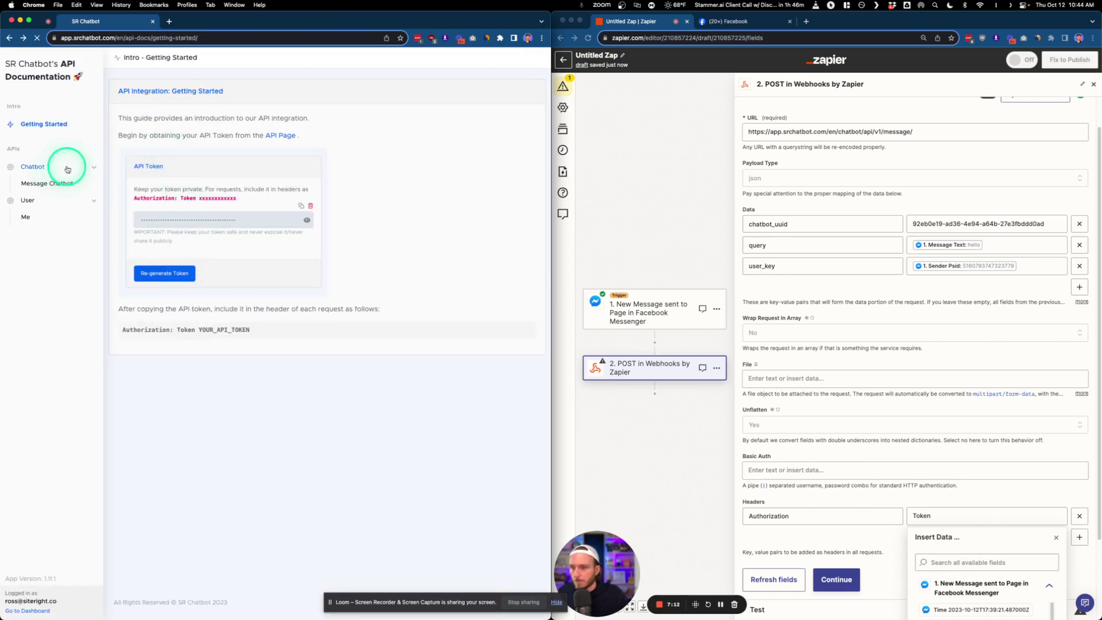
{"action": "key", "text": "super+bracketleft"}
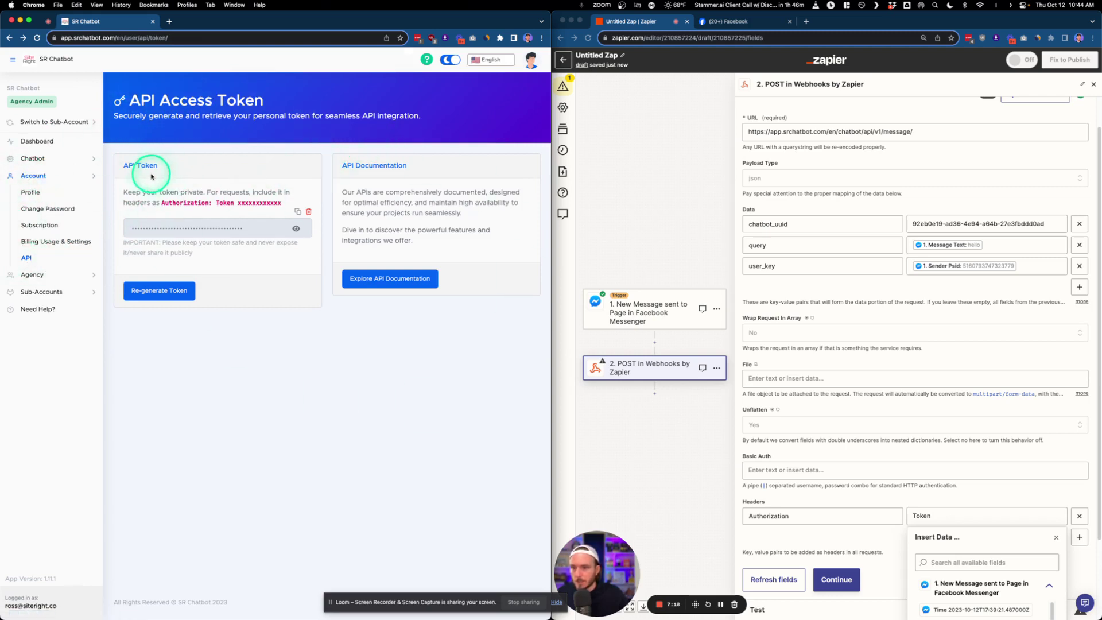
{"action": "left_click_drag", "start_coordinate": [125, 193], "coordinate": [229, 189]}
{"action": "left_click", "coordinate": [228, 189]}
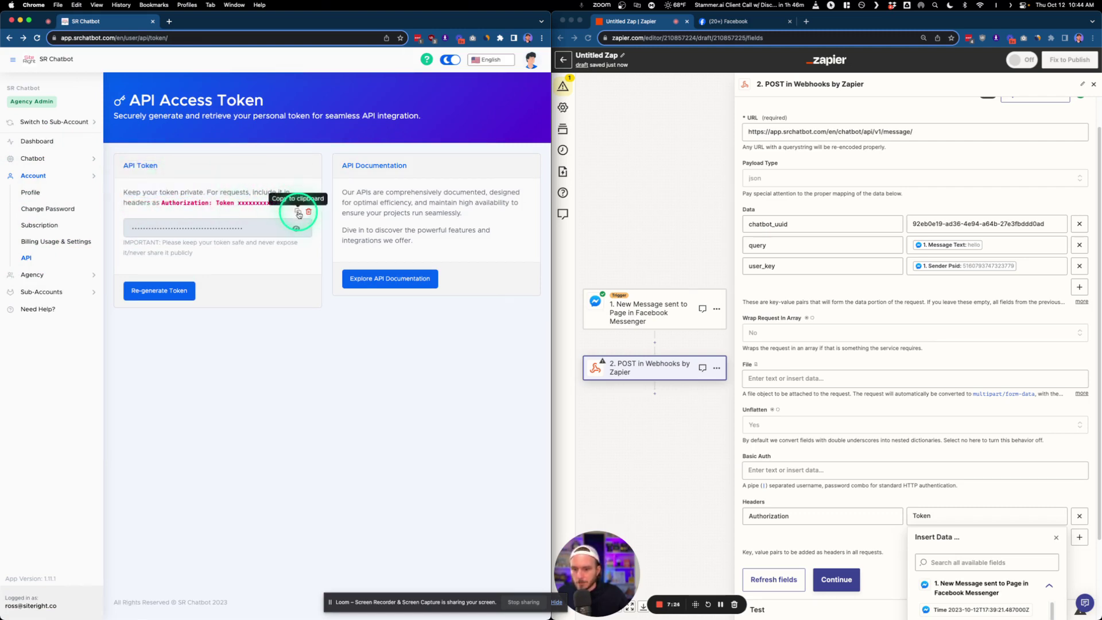
{"action": "left_click", "coordinate": [298, 212]}
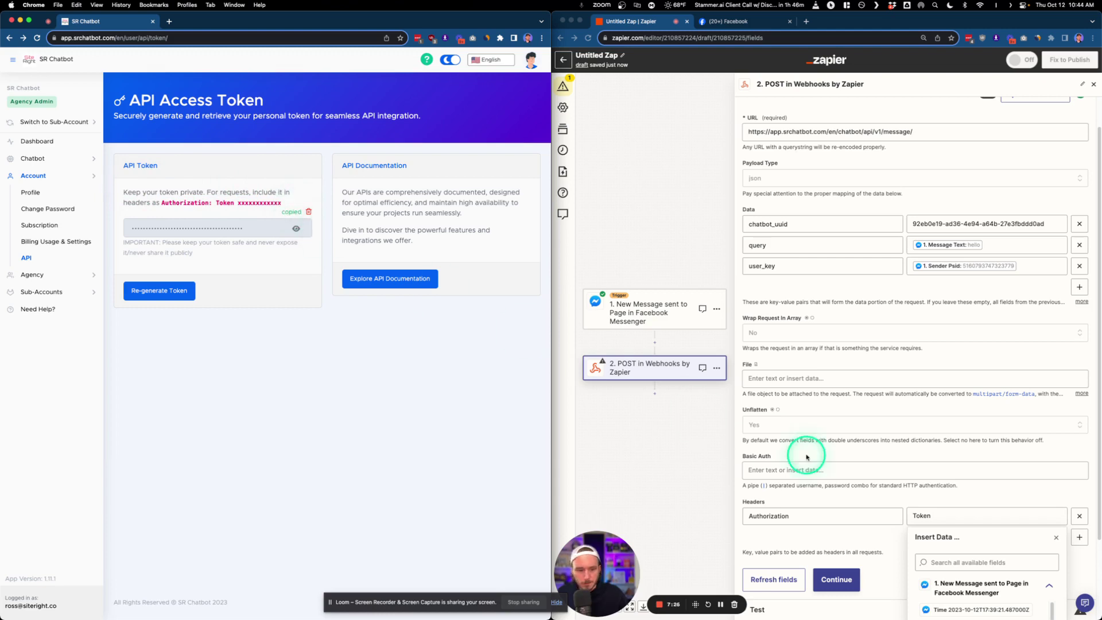
- Paste the API token after 'Token' in the Authorization header value
{"action": "left_click", "coordinate": [944, 517]}
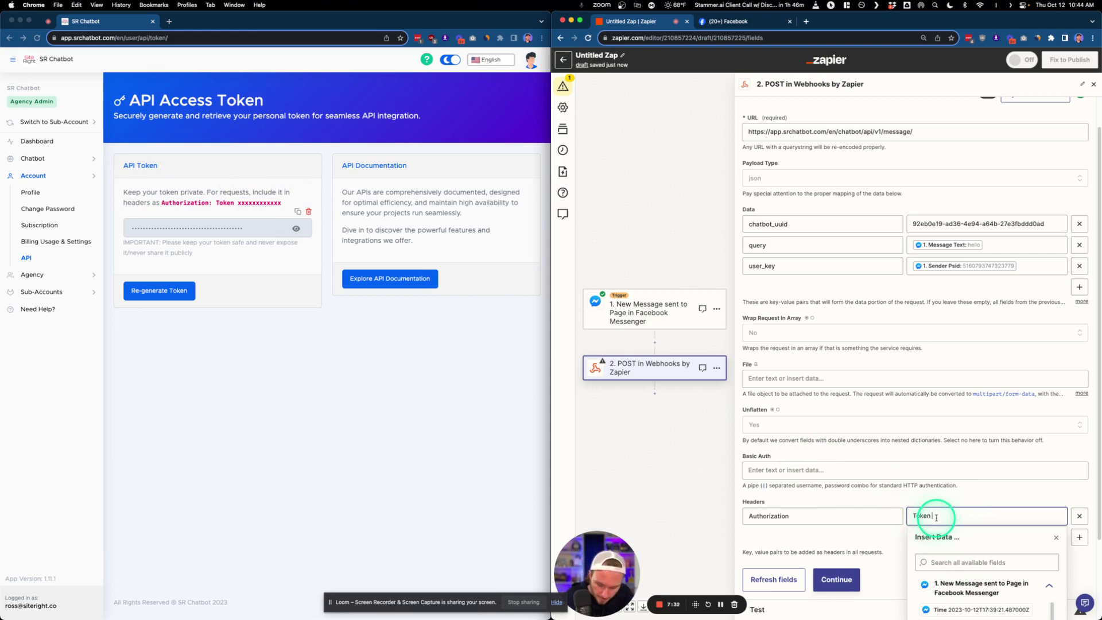
{"action": "key", "text": "cmd+v"}
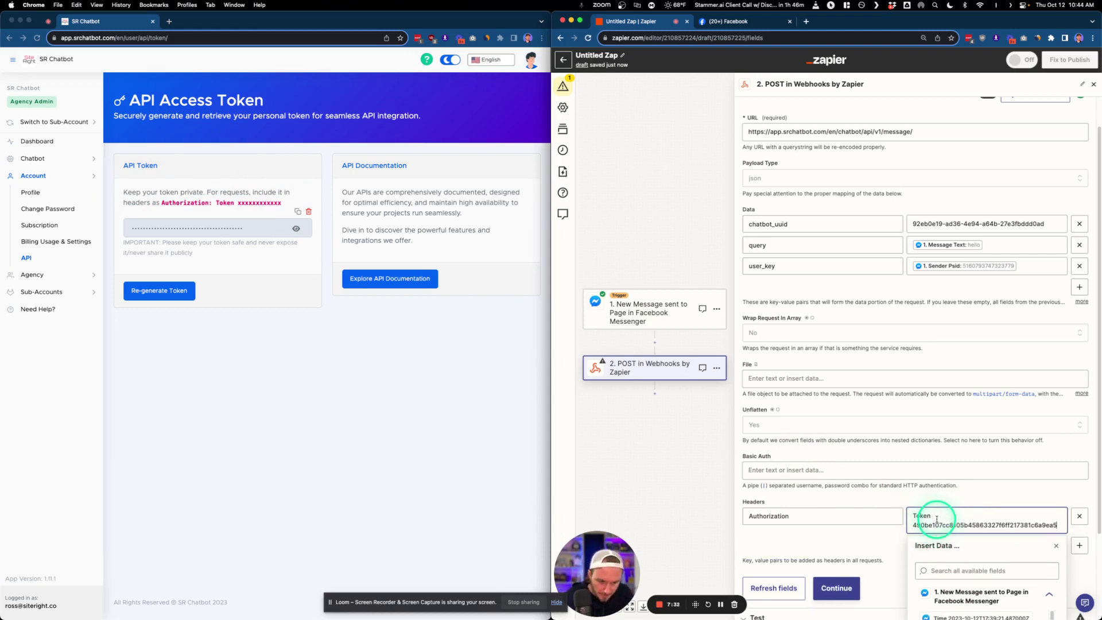
{"action": "left_click", "coordinate": [778, 551]}
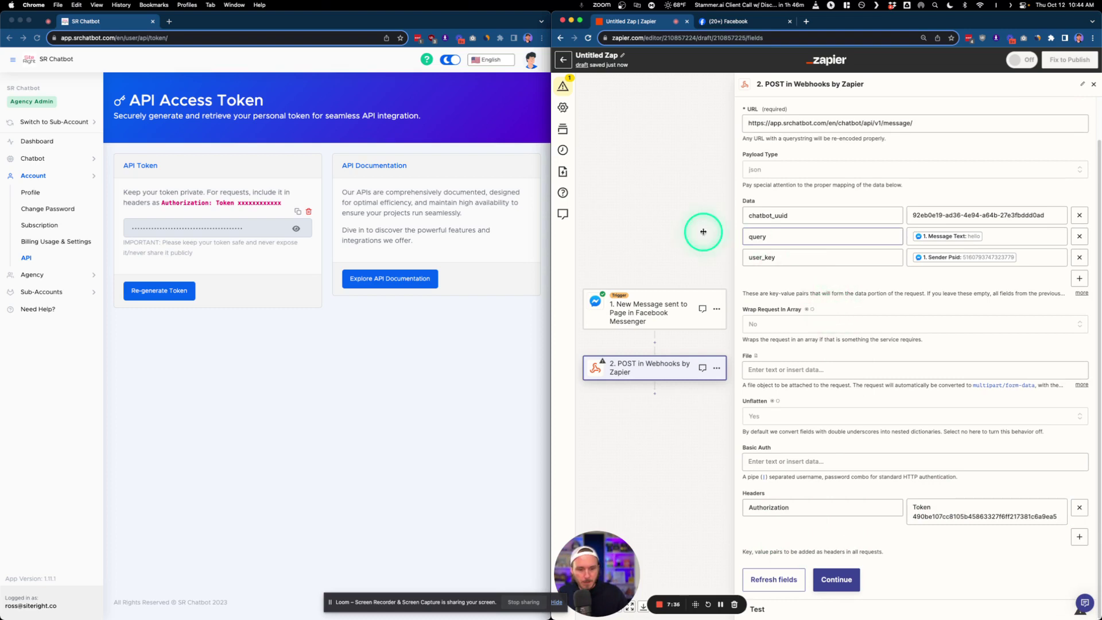
- Test the webhook step and check SR Chatbot's answer 'Hello! How can I assist you today?'
{"action": "scroll", "coordinate": [691, 247], "scroll_direction": "down", "scroll_amount": 3}
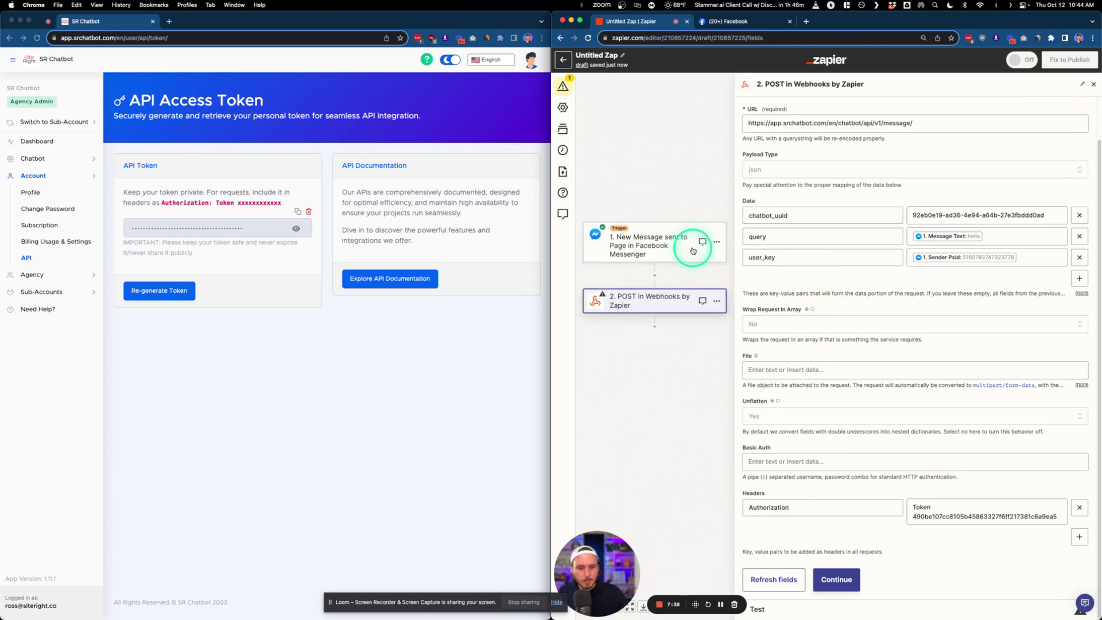
{"action": "left_click", "coordinate": [836, 579]}
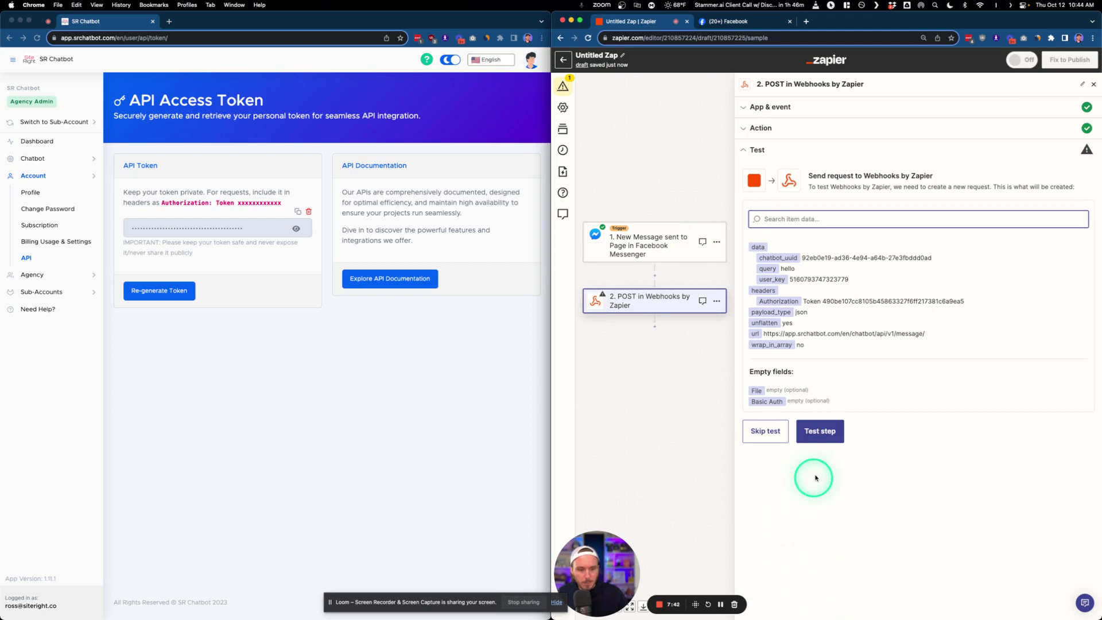
{"action": "left_click", "coordinate": [820, 431]}
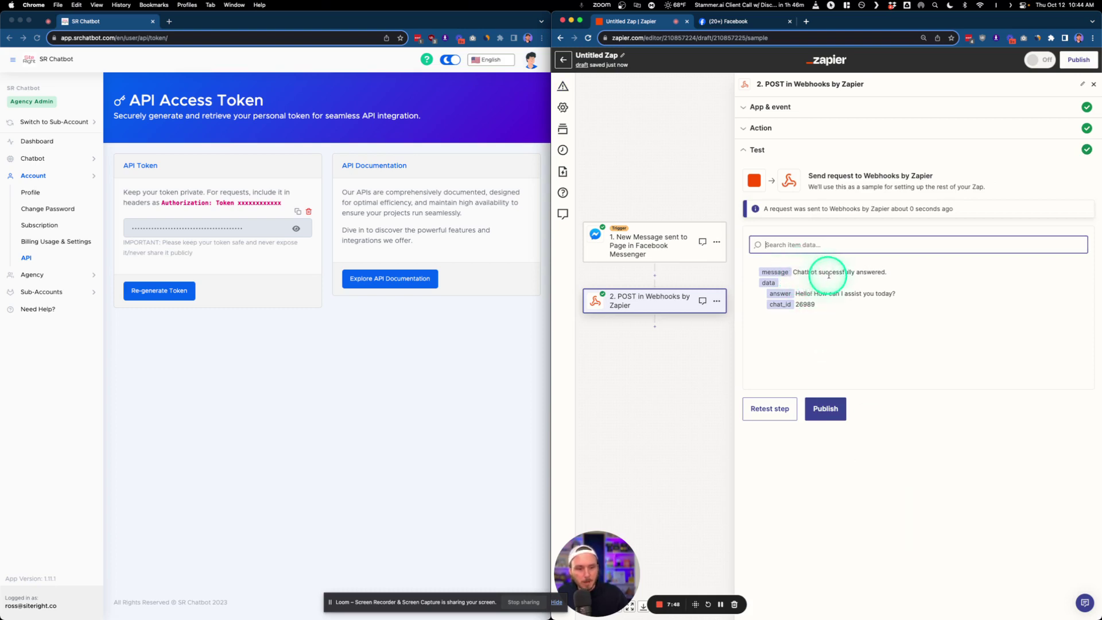
{"action": "left_click_drag", "start_coordinate": [797, 293], "coordinate": [910, 296]}
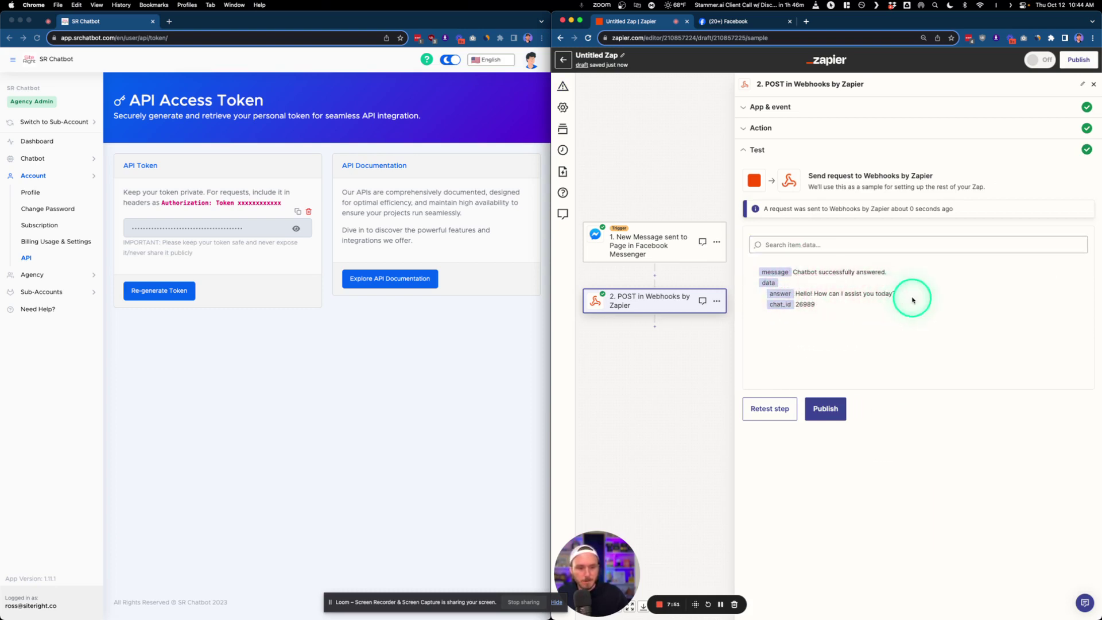
{"action": "left_click", "coordinate": [833, 299]}
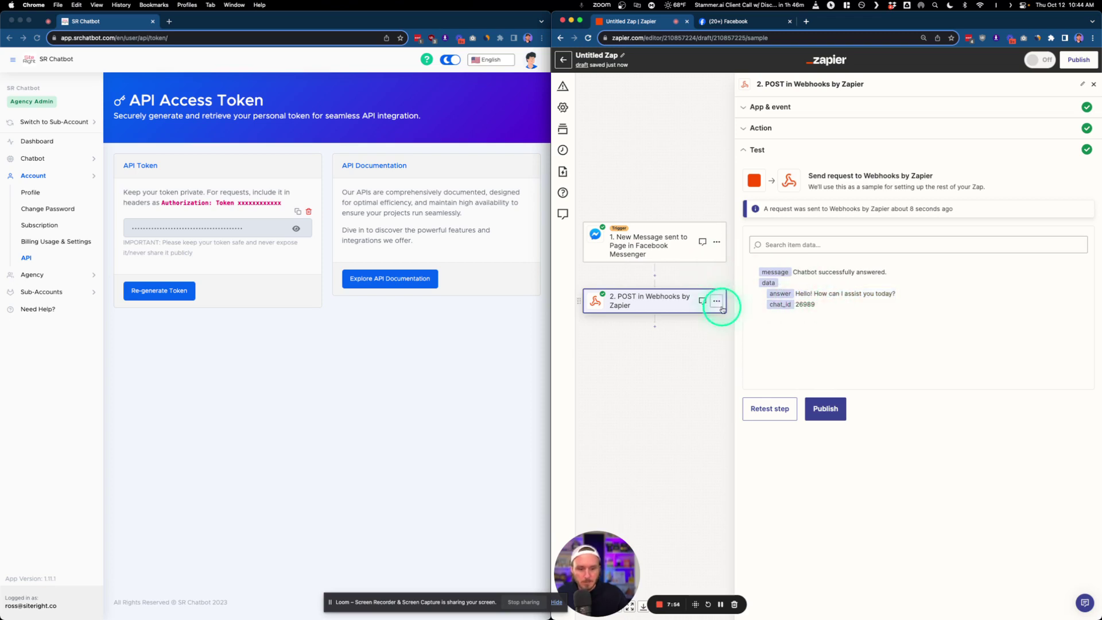
- Add a third step: Facebook Messenger Send Message from Page, using the SiteRight.co page
{"action": "left_click", "coordinate": [655, 328]}
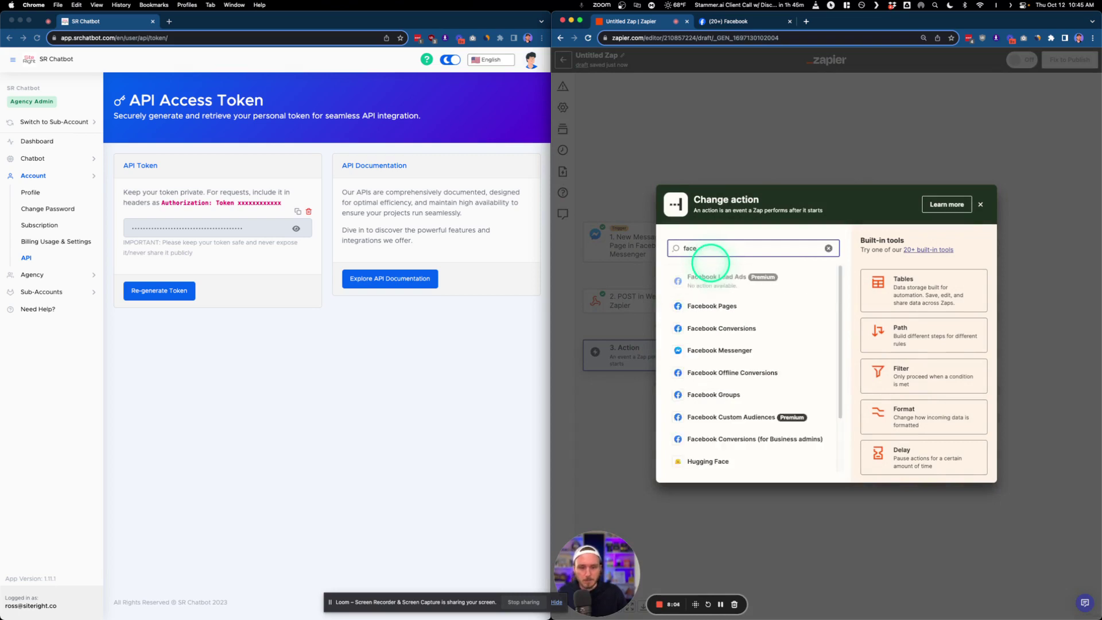
{"action": "left_click", "coordinate": [718, 351]}
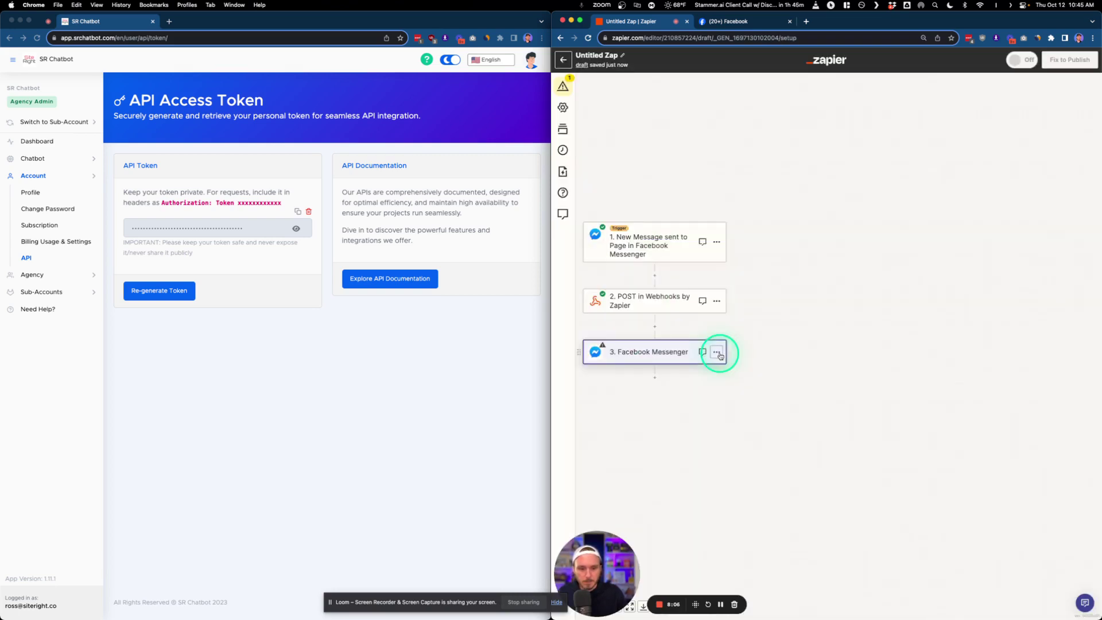
{"action": "left_click", "coordinate": [796, 180]}
{"action": "left_click", "coordinate": [787, 223]}
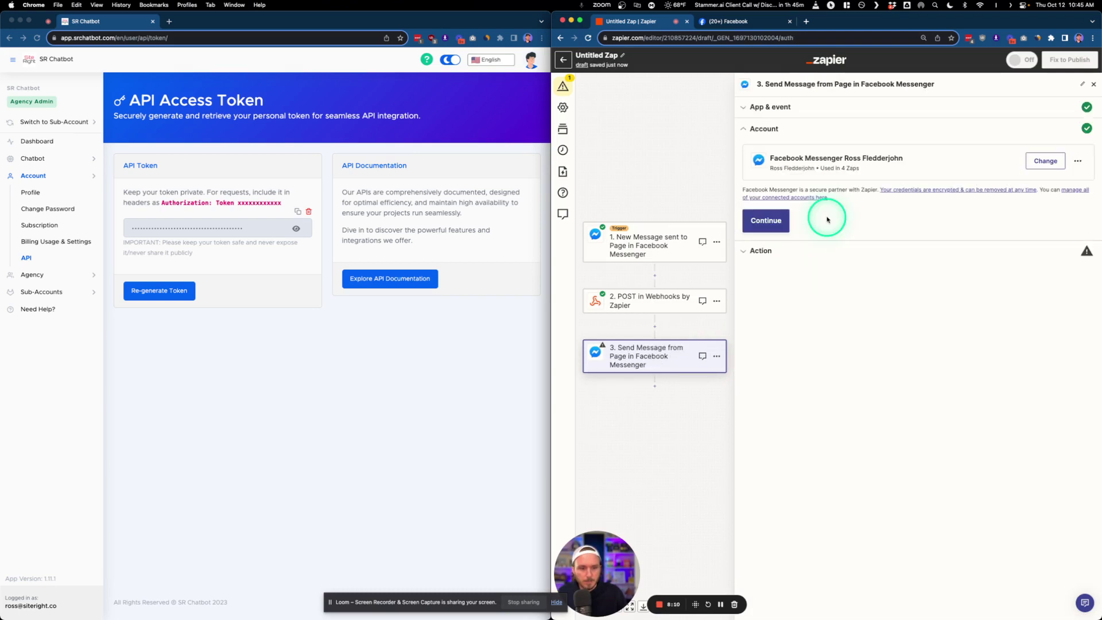
{"action": "left_click", "coordinate": [771, 221]}
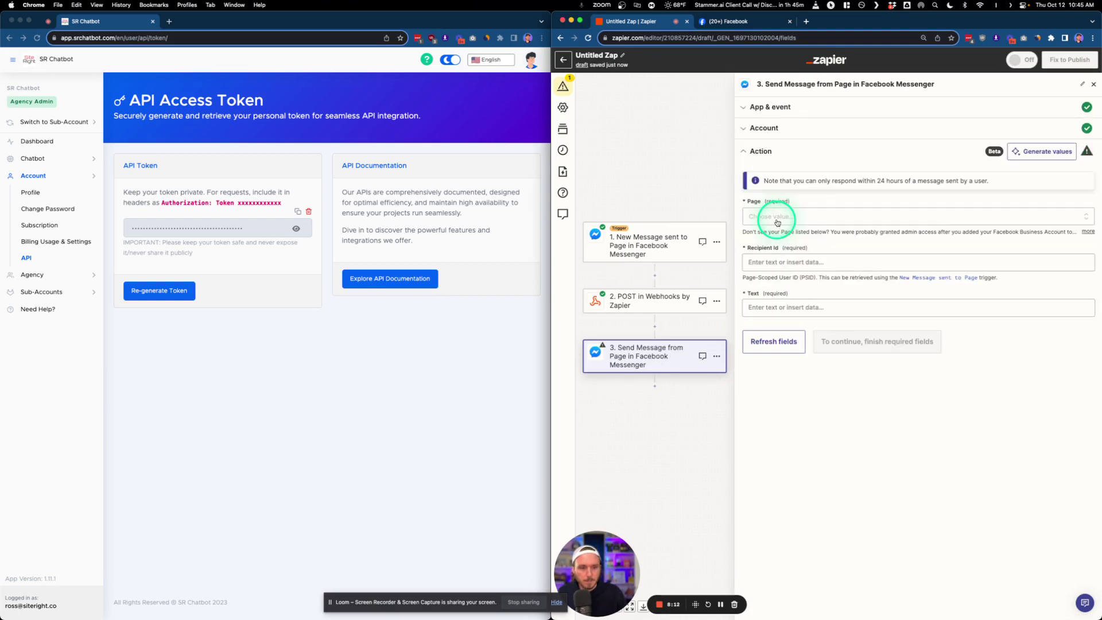
{"action": "left_click", "coordinate": [776, 218]}
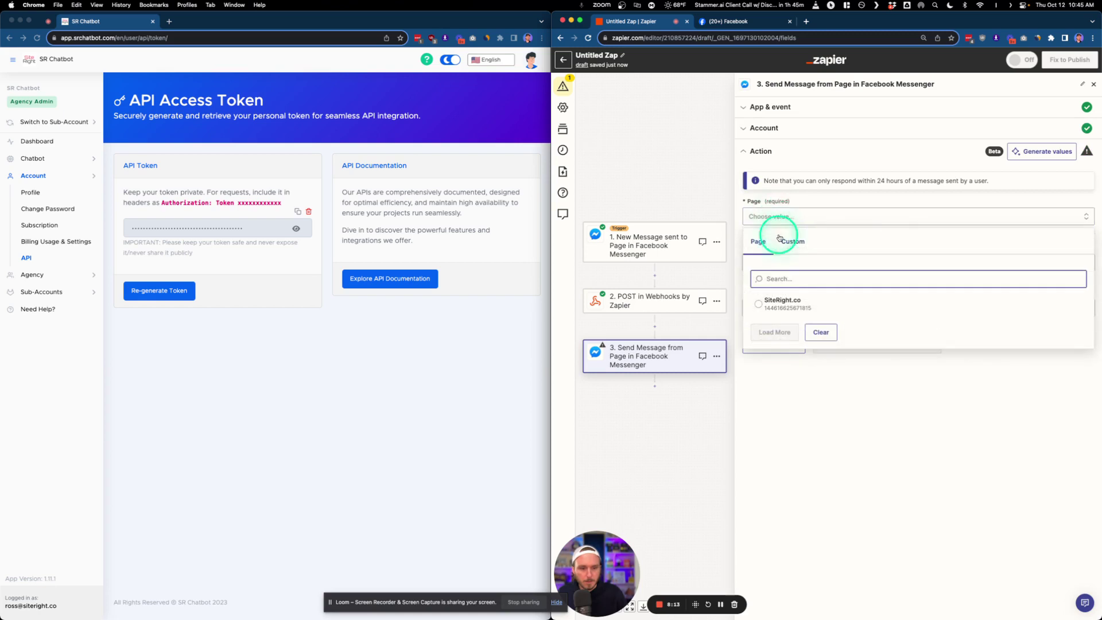
{"action": "left_click", "coordinate": [781, 298]}
- Map Sender Psid as the recipient and the webhook's Data Answer as the message text
{"action": "left_click", "coordinate": [763, 262]}
{"action": "left_click", "coordinate": [806, 329]}
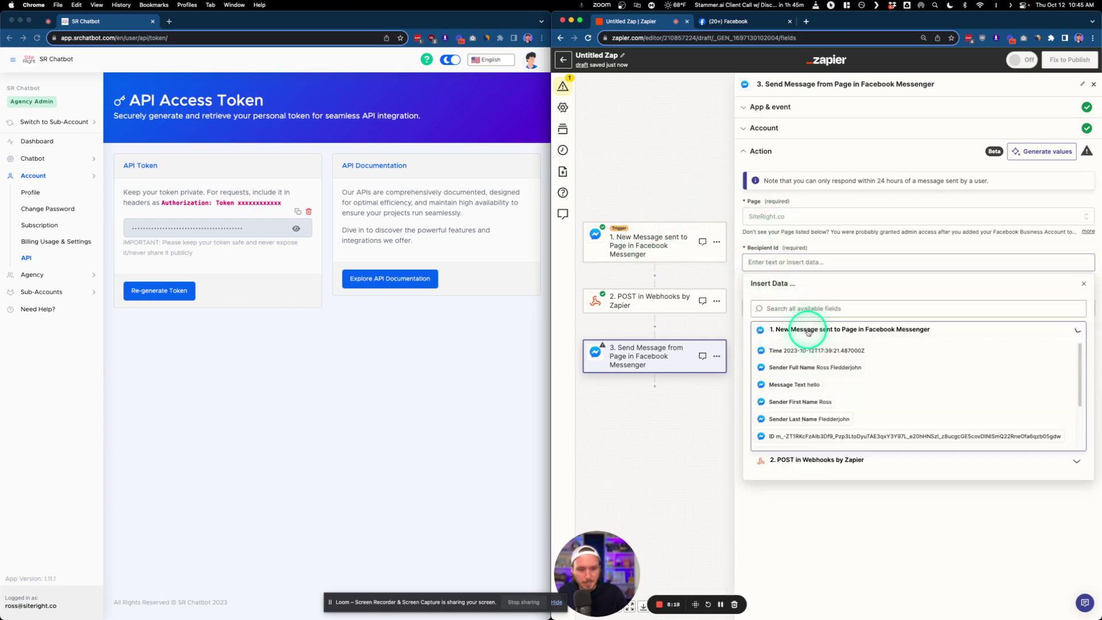
{"action": "scroll", "coordinate": [817, 396], "scroll_direction": "down", "scroll_amount": 3}
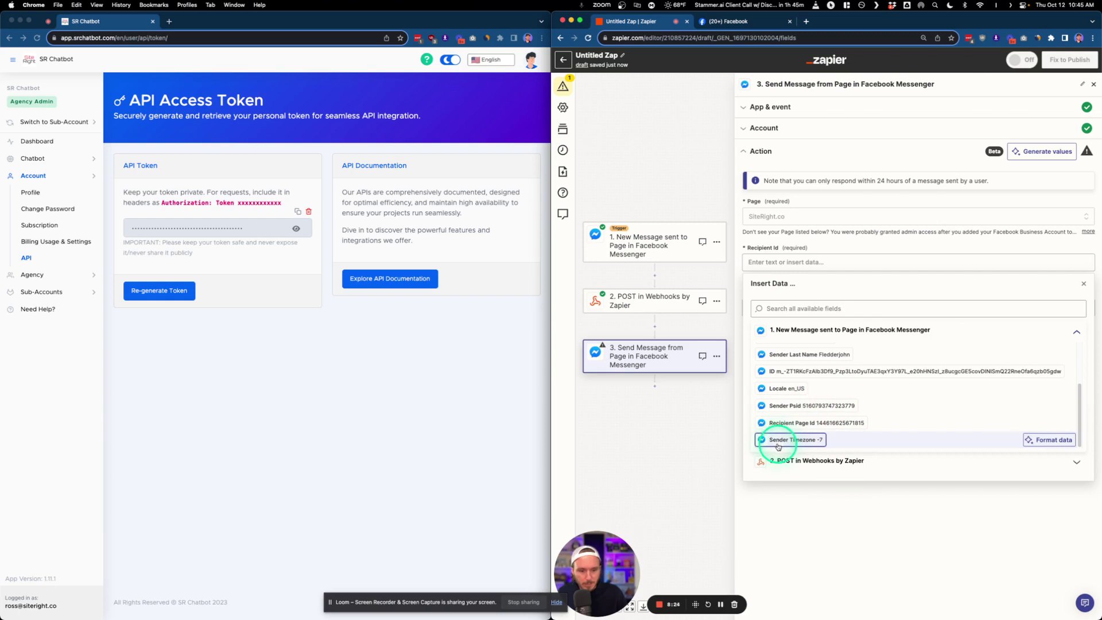
{"action": "left_click", "coordinate": [795, 410]}
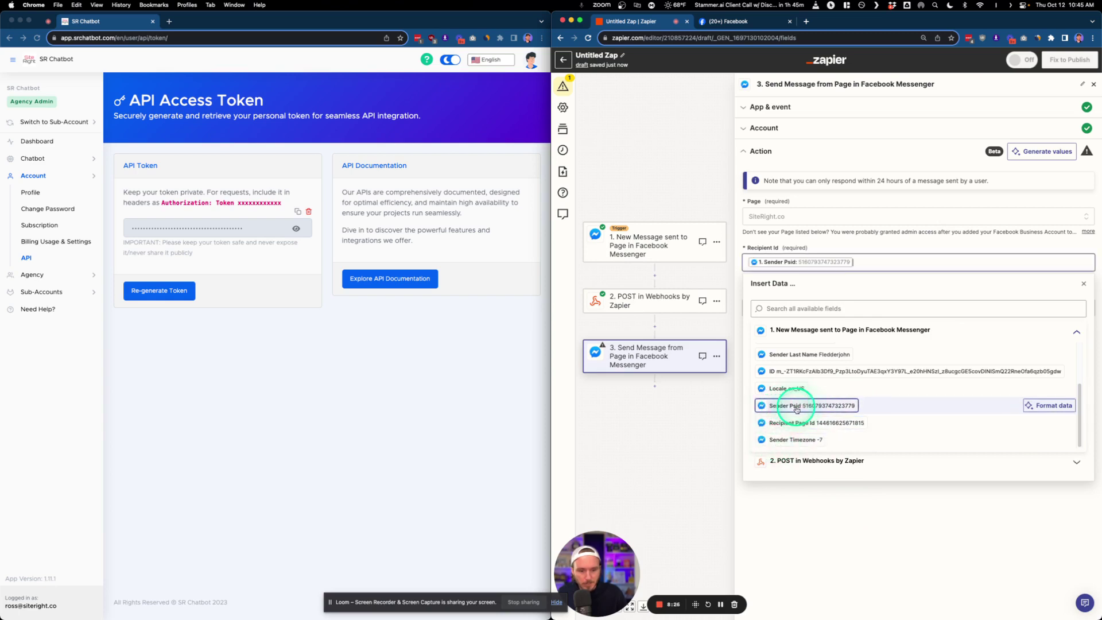
{"action": "left_click", "coordinate": [856, 532]}
{"action": "left_click", "coordinate": [781, 304]}
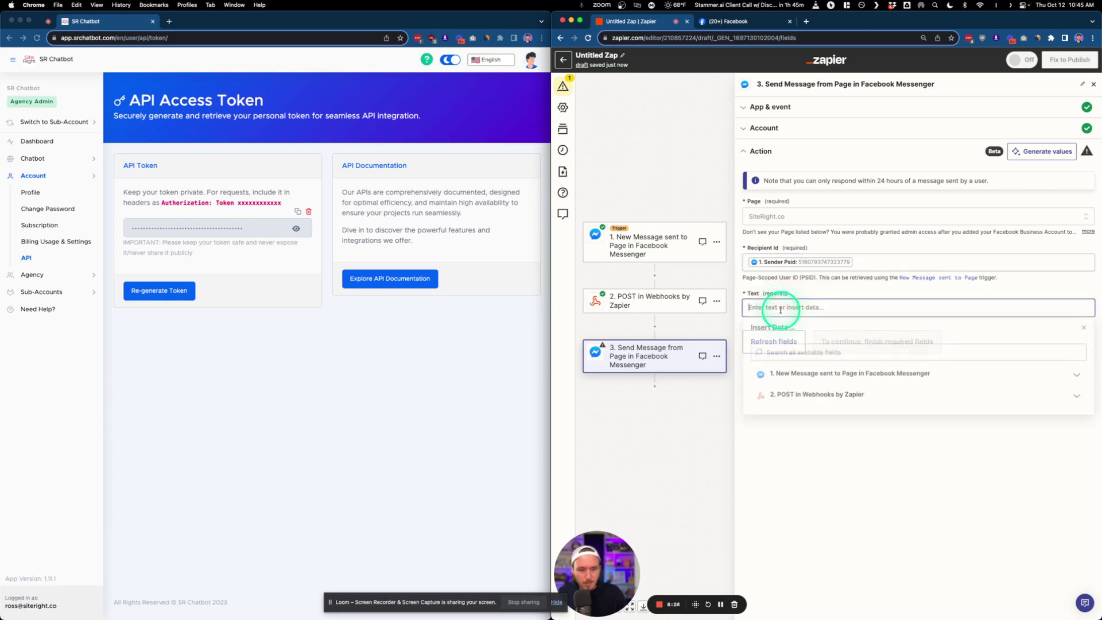
{"action": "left_click", "coordinate": [803, 395]}
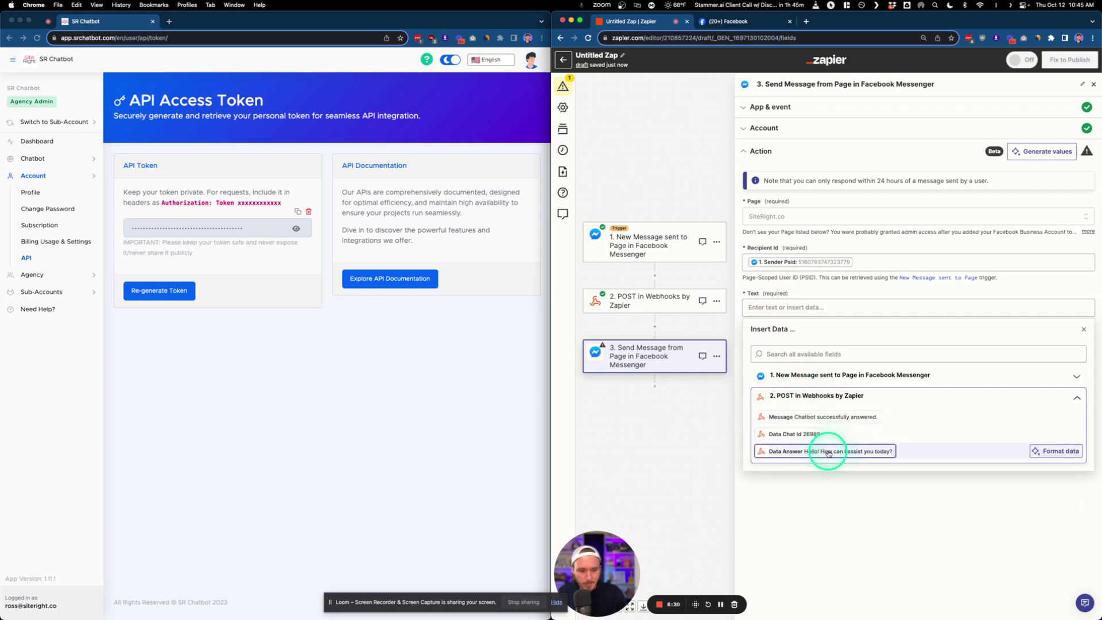
{"action": "left_click", "coordinate": [801, 452]}
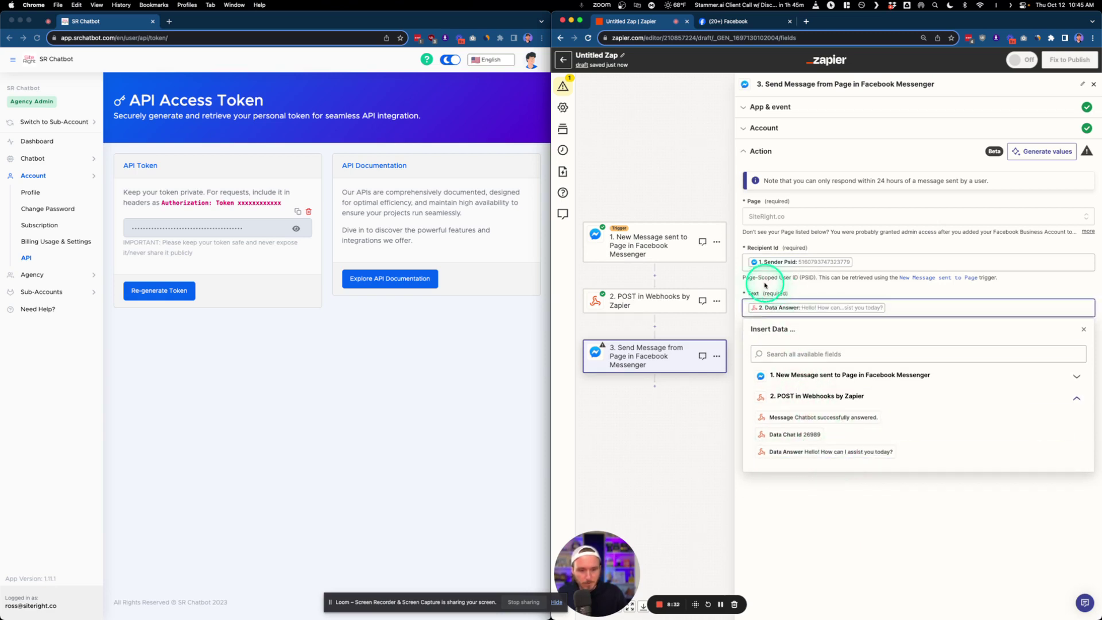
{"action": "left_click", "coordinate": [822, 533]}
{"action": "left_click", "coordinate": [756, 276]}
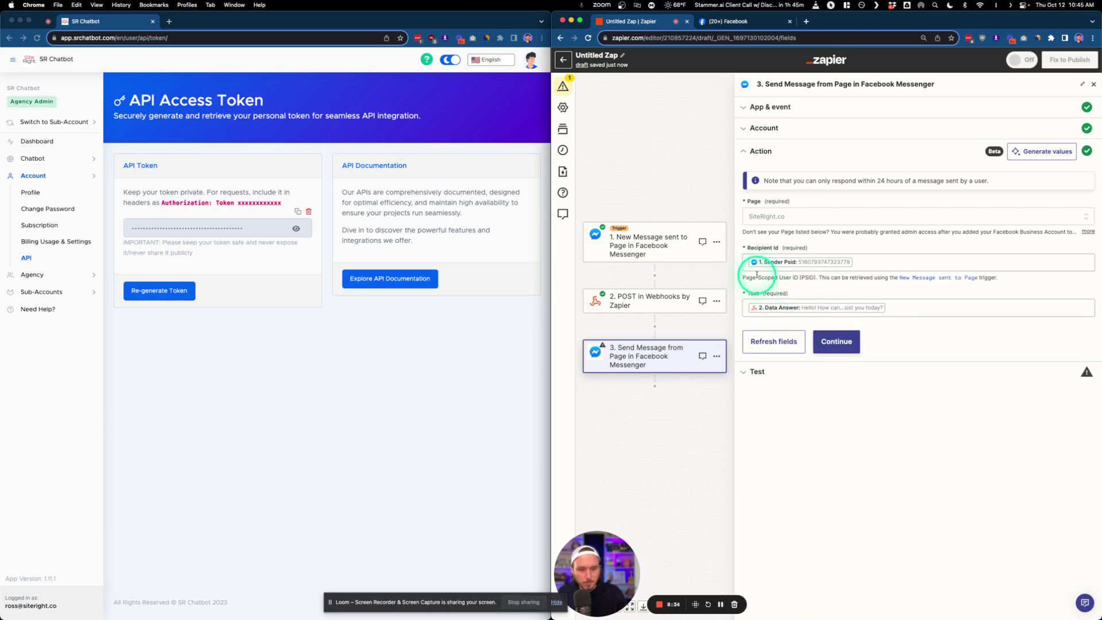
{"action": "left_click", "coordinate": [836, 341]}
- Test the Messenger reply step successfully, then switch to the Facebook chat
{"action": "left_click", "coordinate": [767, 300]}
{"action": "left_click", "coordinate": [812, 403]}
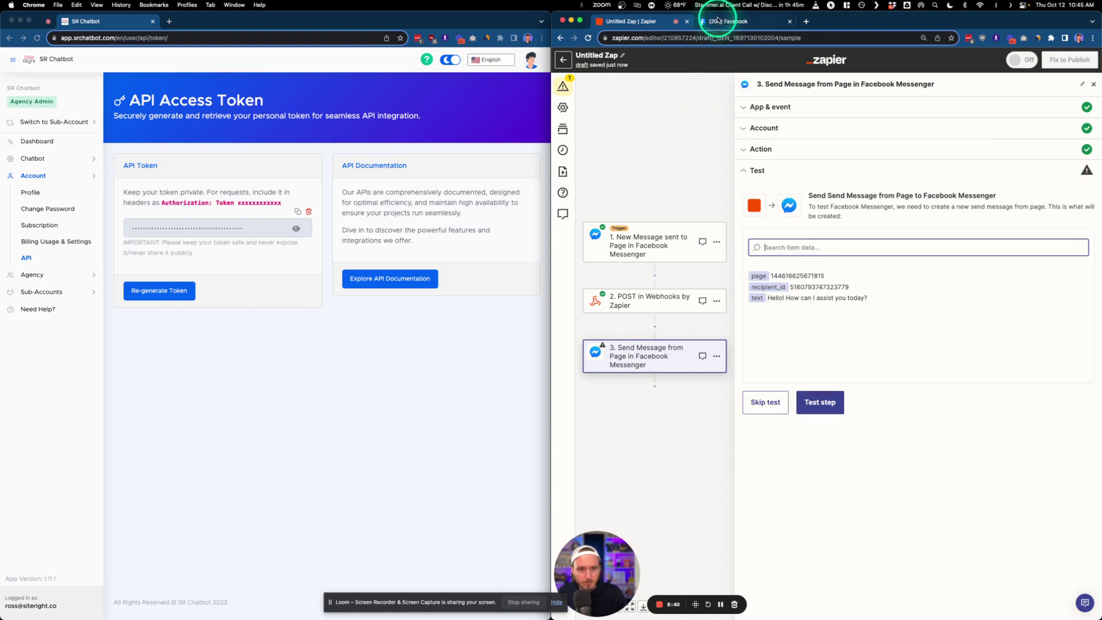
{"action": "left_click", "coordinate": [817, 319]}
{"action": "left_click", "coordinate": [821, 402]}
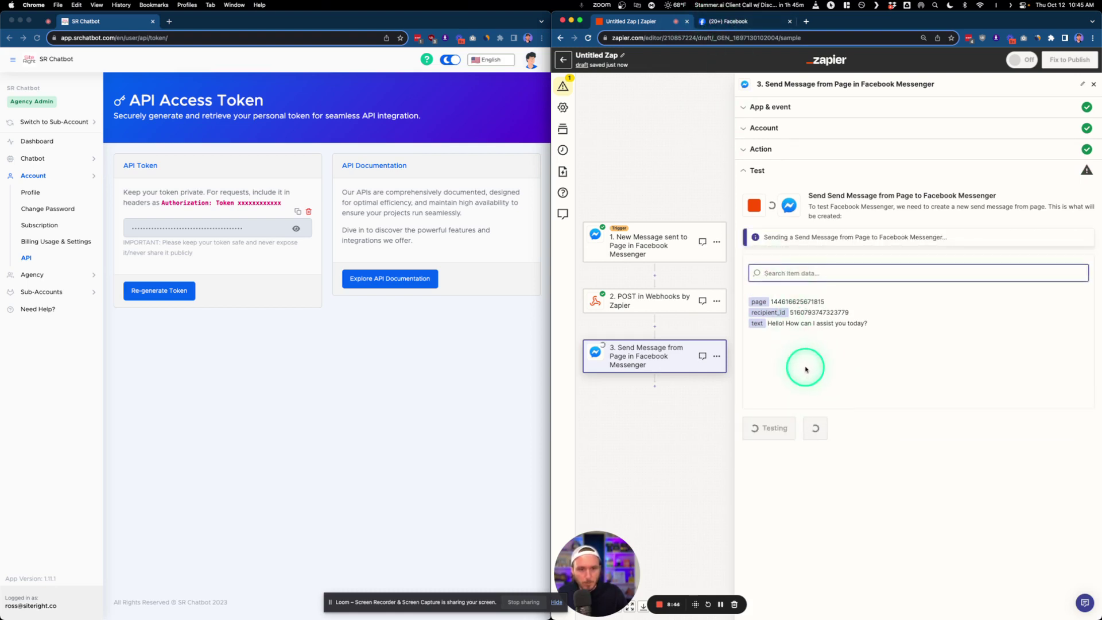
{"action": "left_click", "coordinate": [719, 27]}
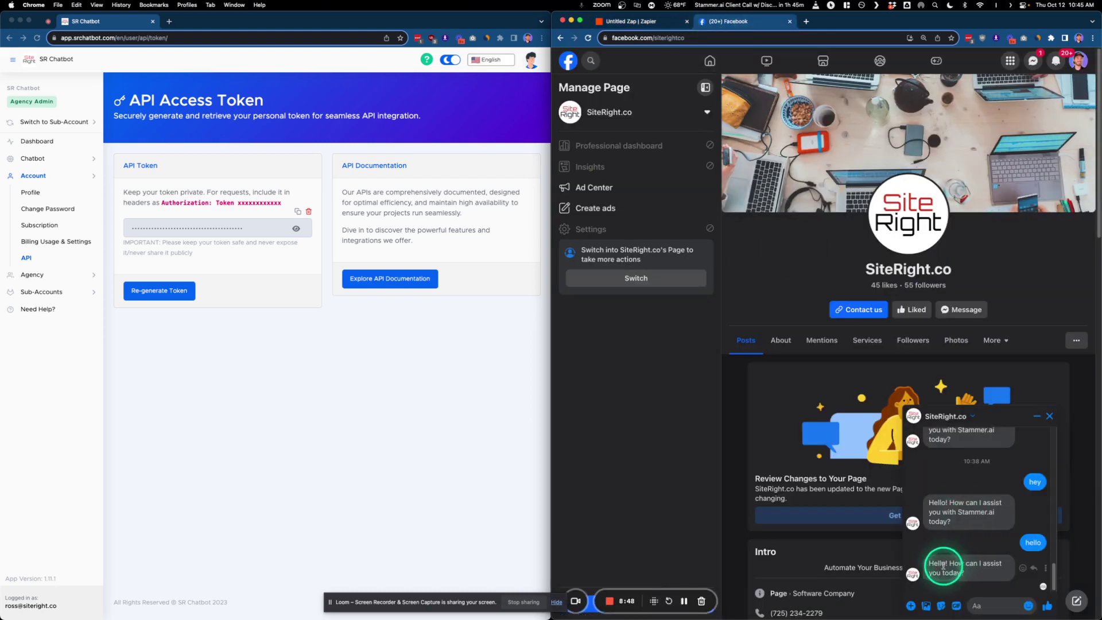
- After seeing the reply in the SiteRight.co chat, return to the Untitled Zap editor
{"action": "left_click", "coordinate": [629, 22]}
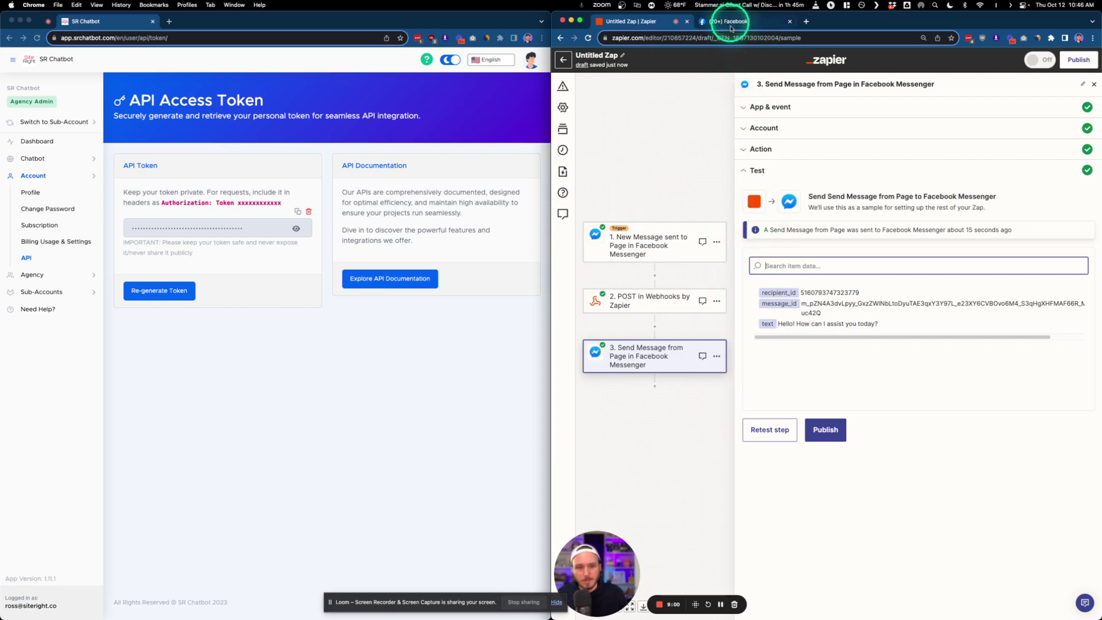
- Publish and confirm the Zap, check the Facebook chat, then reopen the webhook step
{"action": "left_click", "coordinate": [832, 430]}
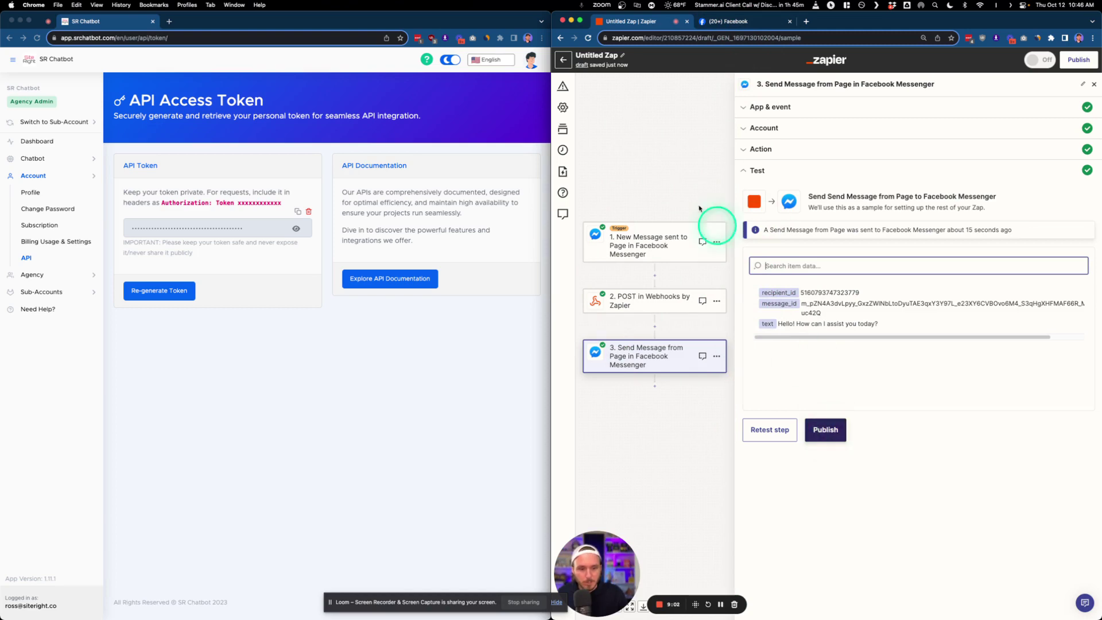
{"action": "left_click", "coordinate": [826, 432]}
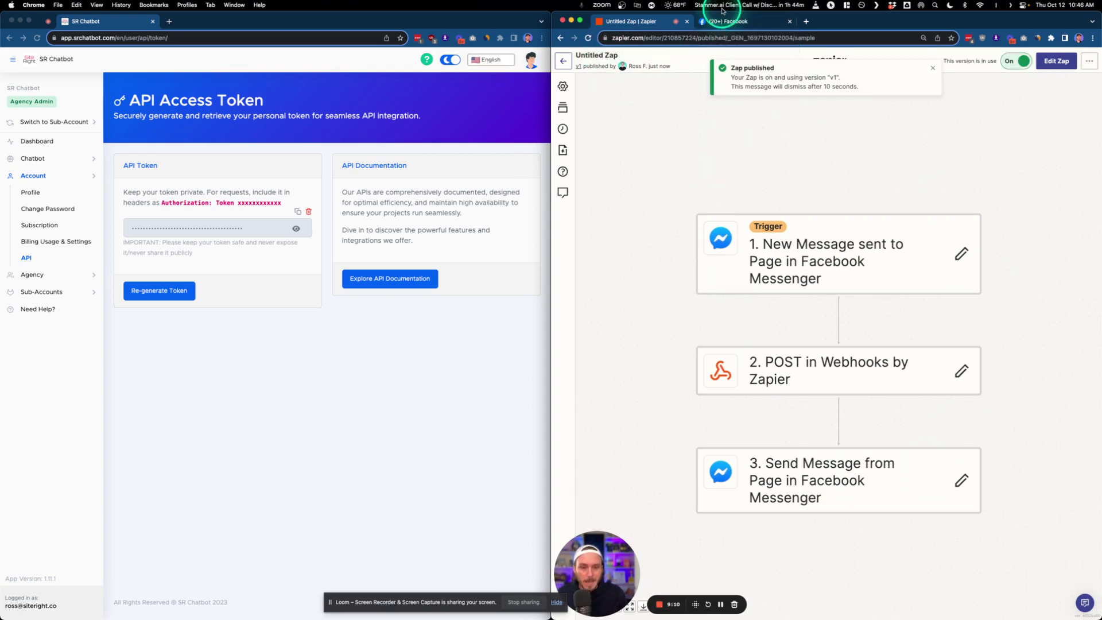
{"action": "left_click", "coordinate": [727, 22]}
{"action": "left_click", "coordinate": [973, 506]}
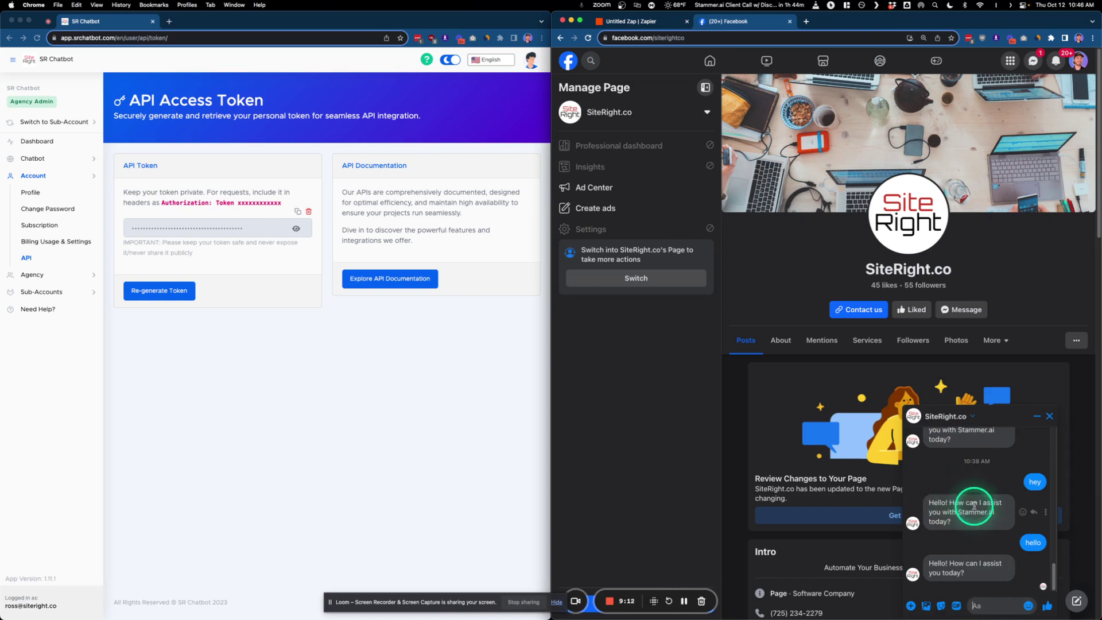
{"action": "left_click", "coordinate": [616, 18]}
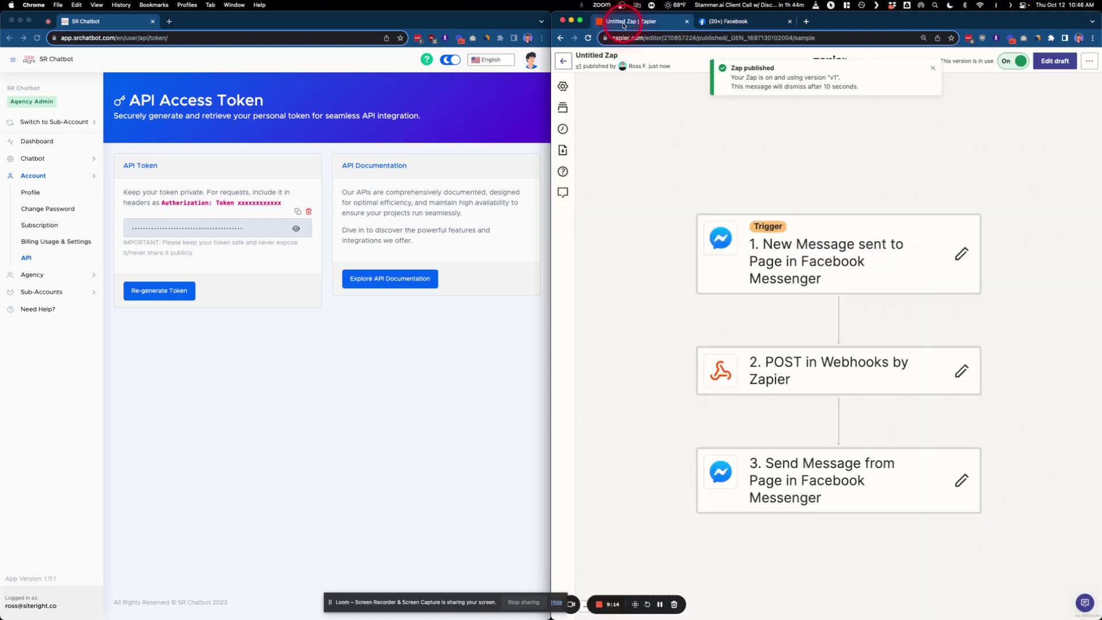
{"action": "left_click", "coordinate": [844, 364]}
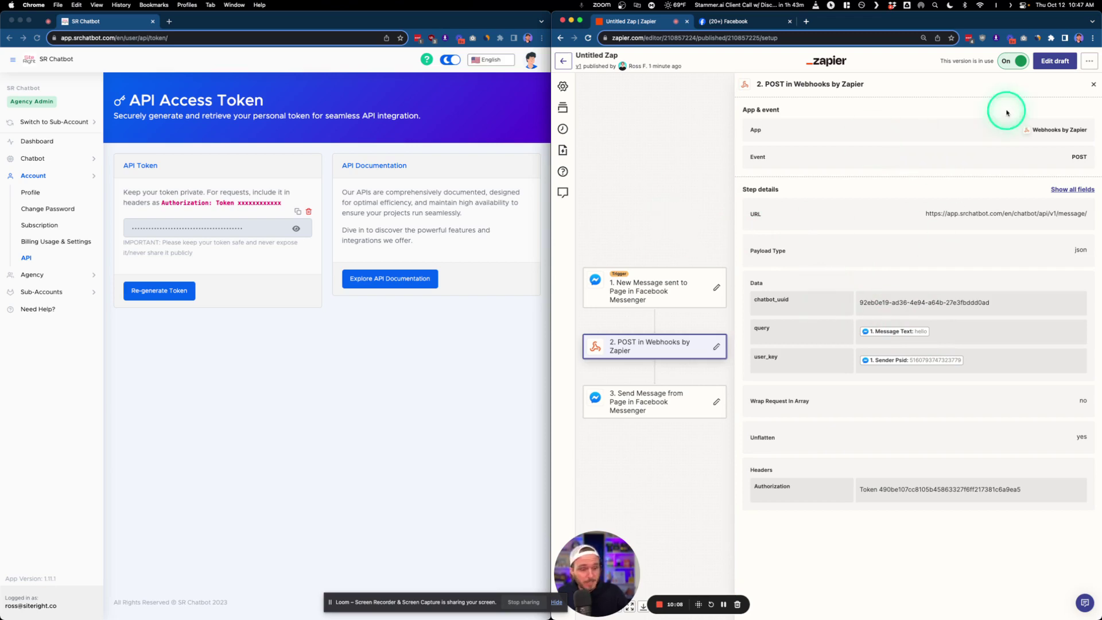
{"action": "left_click", "coordinate": [1091, 85]}
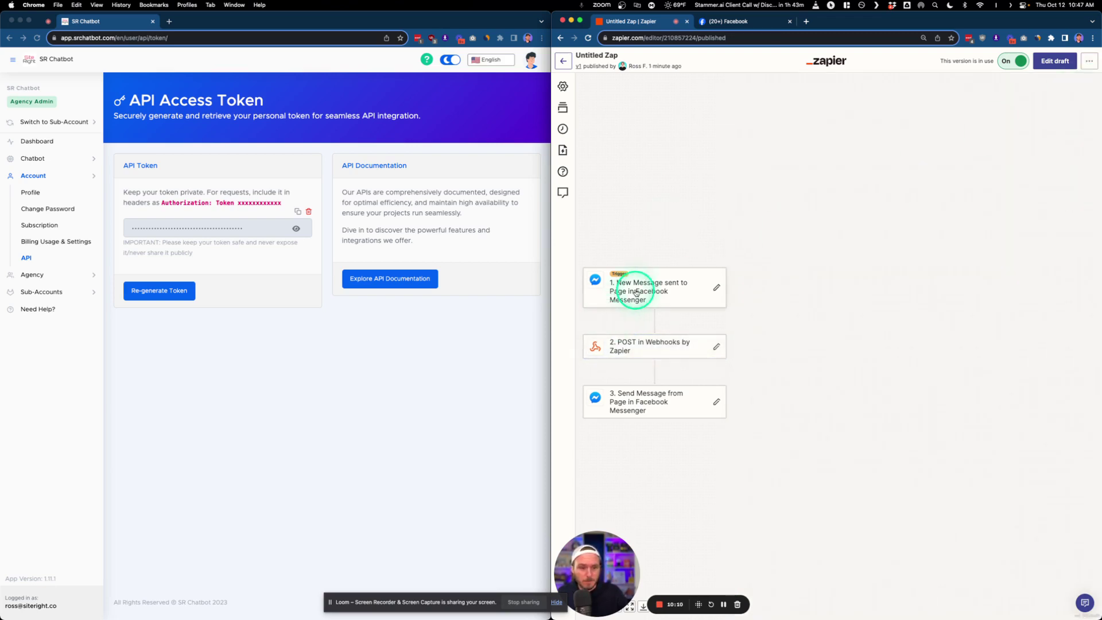